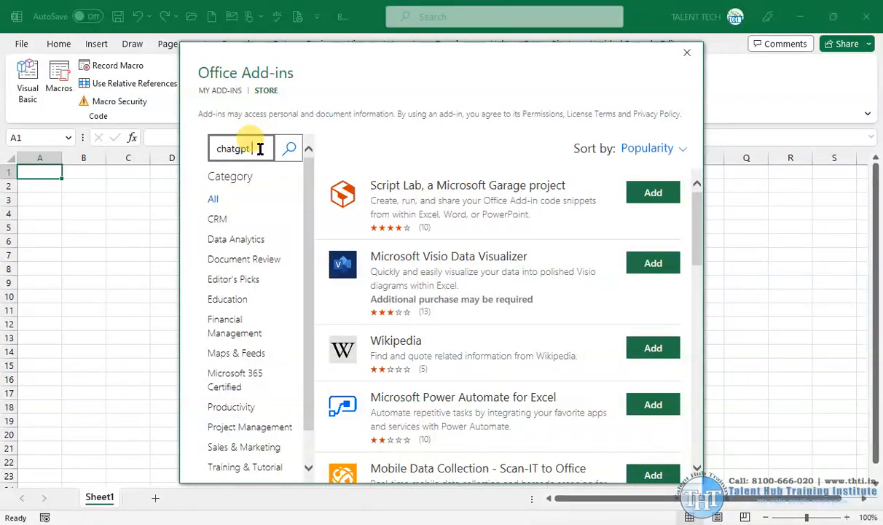
# Search the Office Add-ins store for "chatgpt" and add the ChatGPT for Excel add-in, accepting its terms.
pyautogui.press('Return')
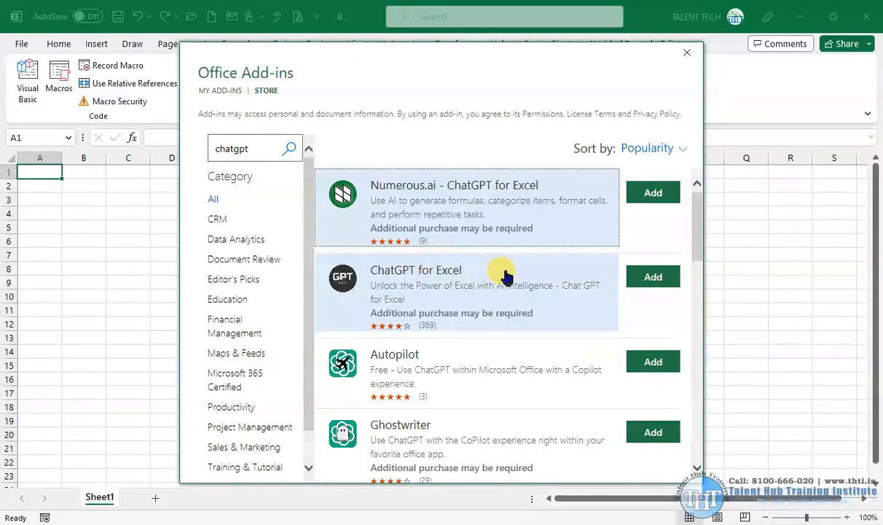
pyautogui.click(651, 275)
pyautogui.click(581, 295)
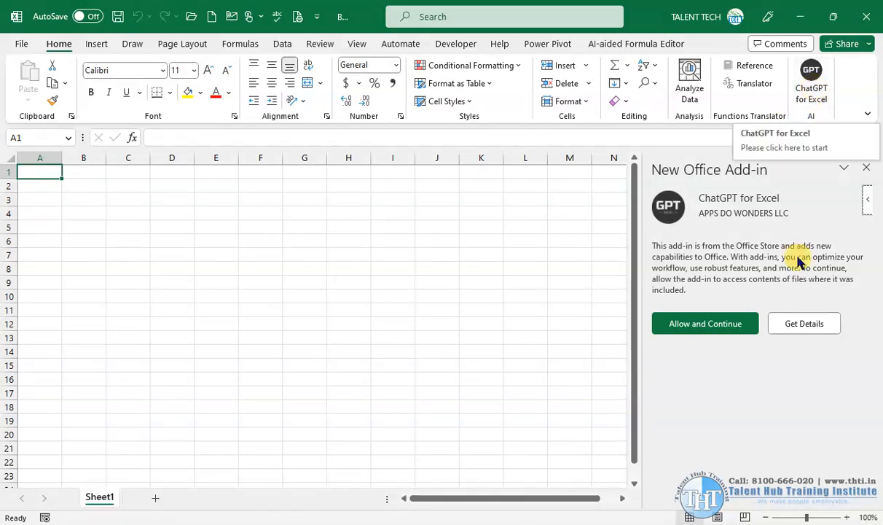
# Allow the ChatGPT for Excel add-in to access file contents, dismiss its update and getting-started notices, and close its pane.
pyautogui.click(718, 331)
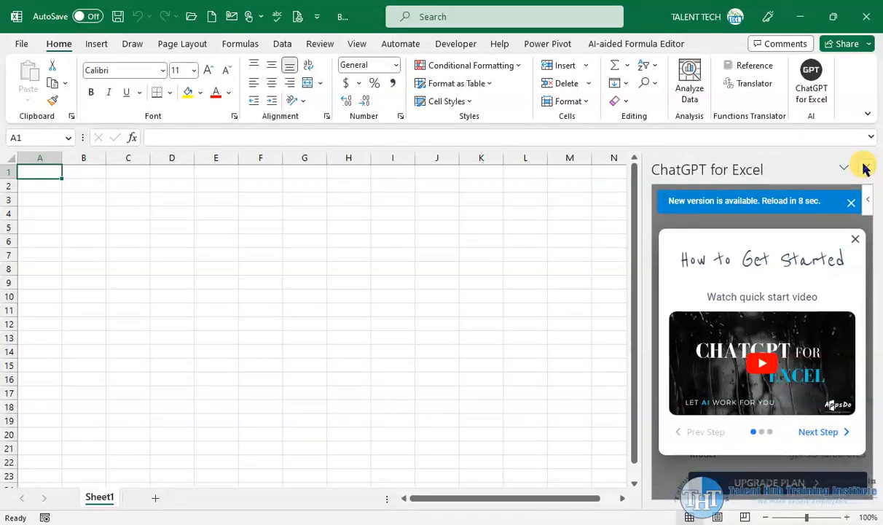
pyautogui.click(850, 205)
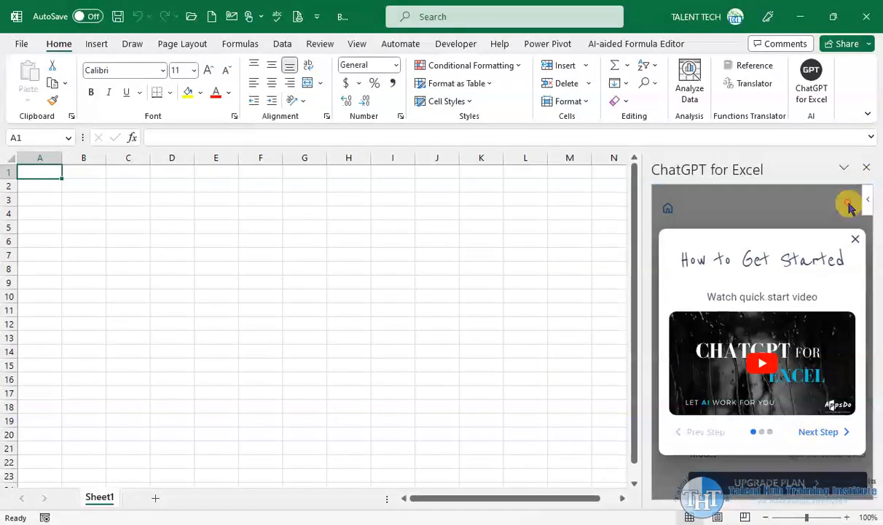
pyautogui.click(856, 239)
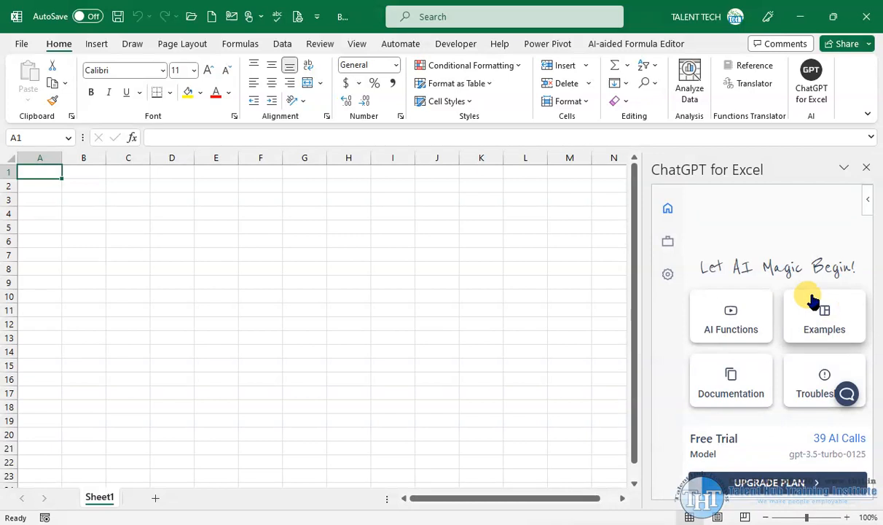
pyautogui.click(864, 167)
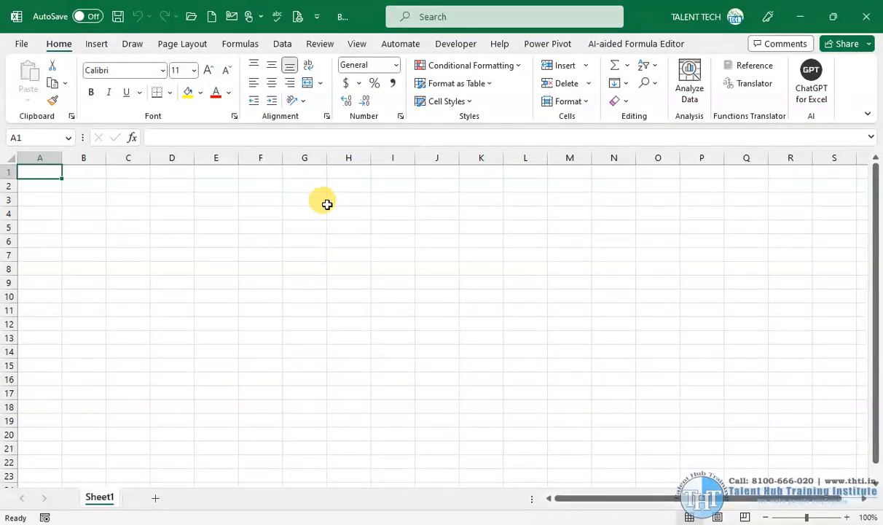
# Increase the font size of the entire worksheet to 36.
pyautogui.click(297, 198)
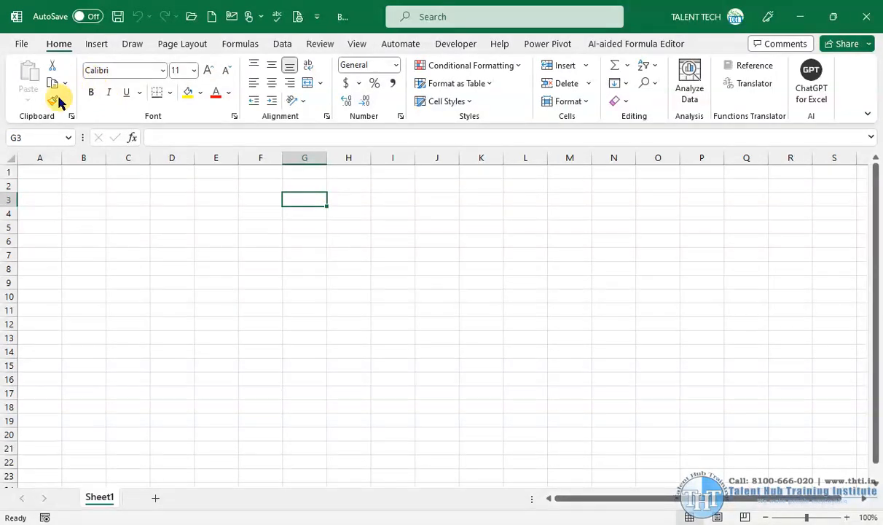
pyautogui.click(9, 158)
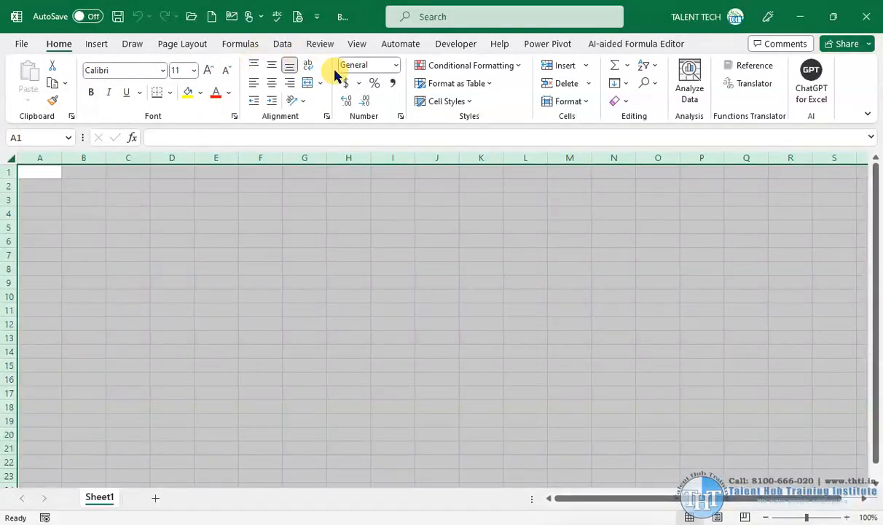
pyautogui.click(210, 70)
pyautogui.click(212, 70)
pyautogui.click(211, 70)
pyautogui.click(211, 69)
pyautogui.click(211, 70)
pyautogui.click(211, 69)
pyautogui.click(211, 69)
pyautogui.click(211, 70)
pyautogui.click(211, 69)
pyautogui.click(211, 69)
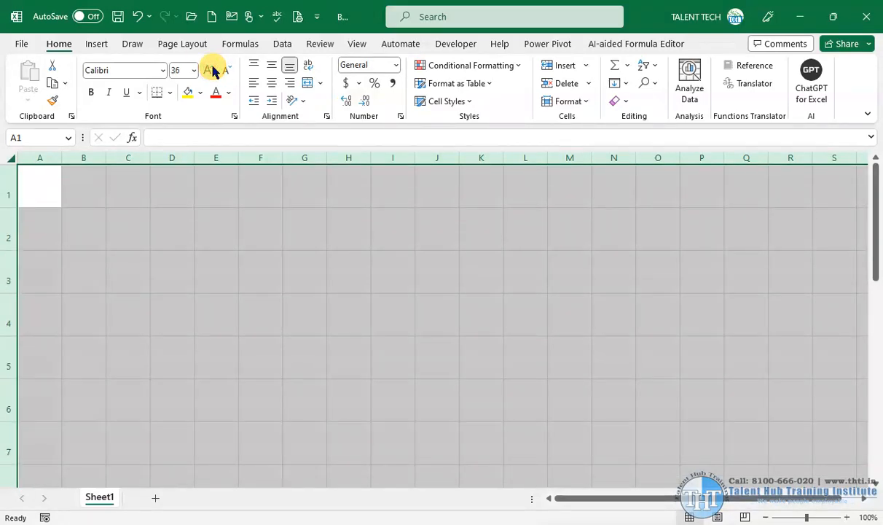
pyautogui.click(321, 193)
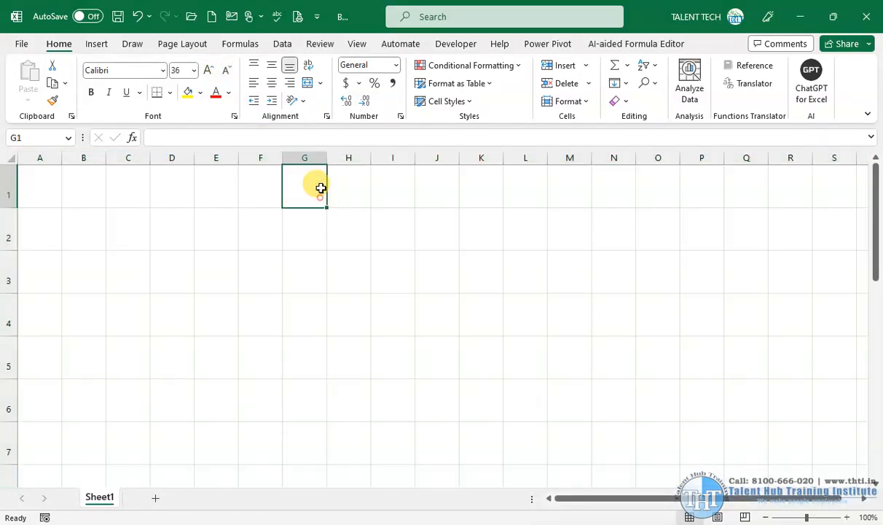
# Reduce the height of row 1 to about two thirds.
pyautogui.moveTo(9, 208); pyautogui.dragTo(8, 194)
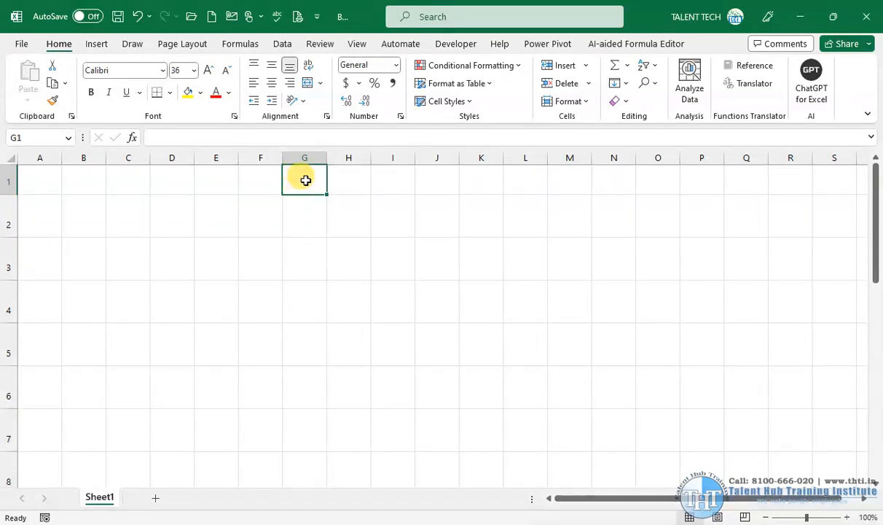
pyautogui.click(342, 178)
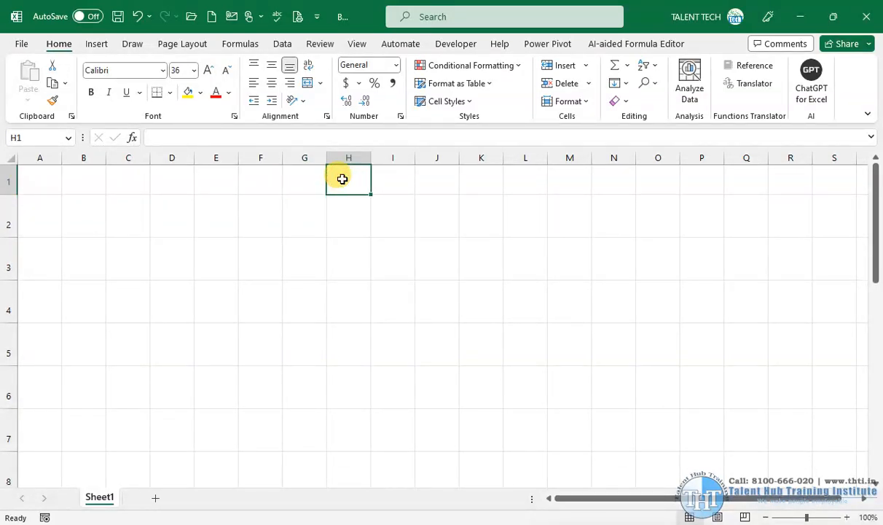
pyautogui.click(349, 211)
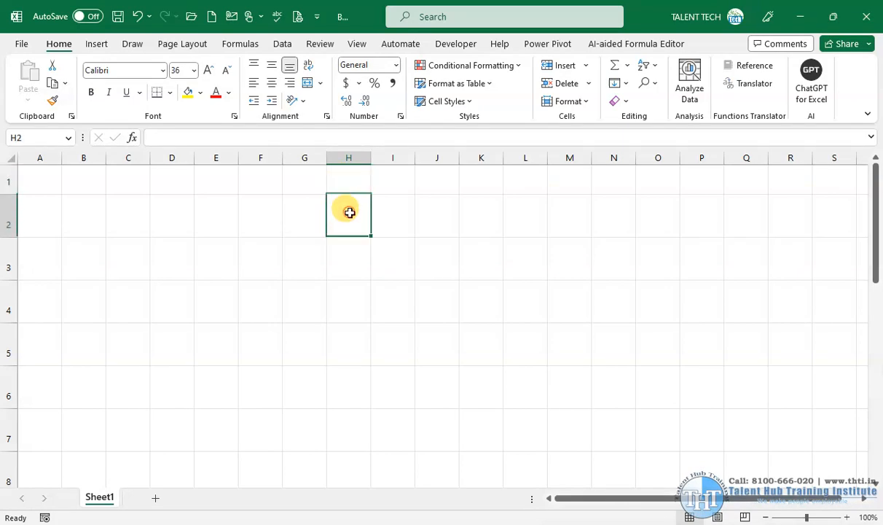
# Widen column I to about eight times its width and enter "How Are you" in cell I2.
pyautogui.click(395, 207)
pyautogui.moveTo(415, 159); pyautogui.dragTo(723, 164)
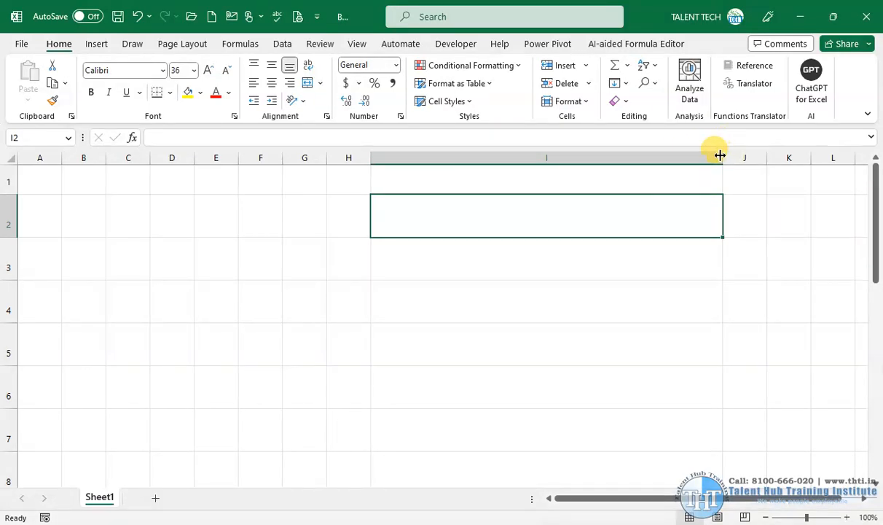
pyautogui.doubleClick(545, 222)
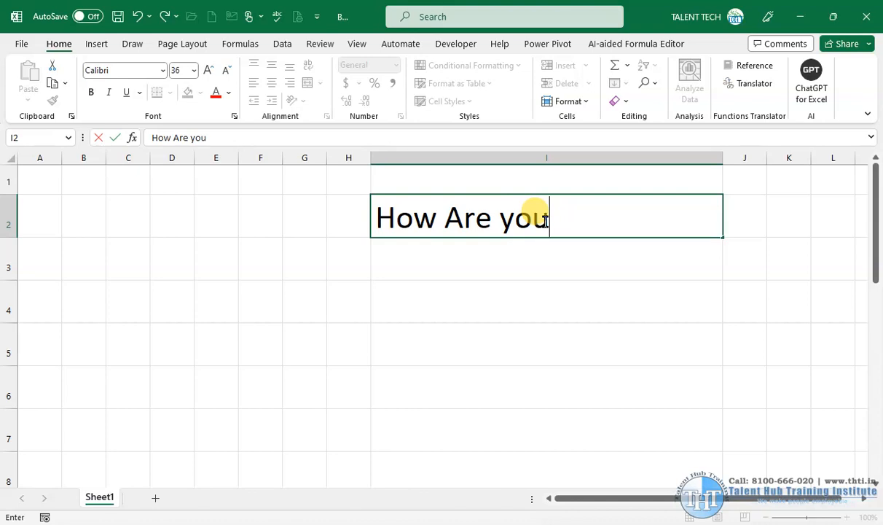
pyautogui.click(517, 256)
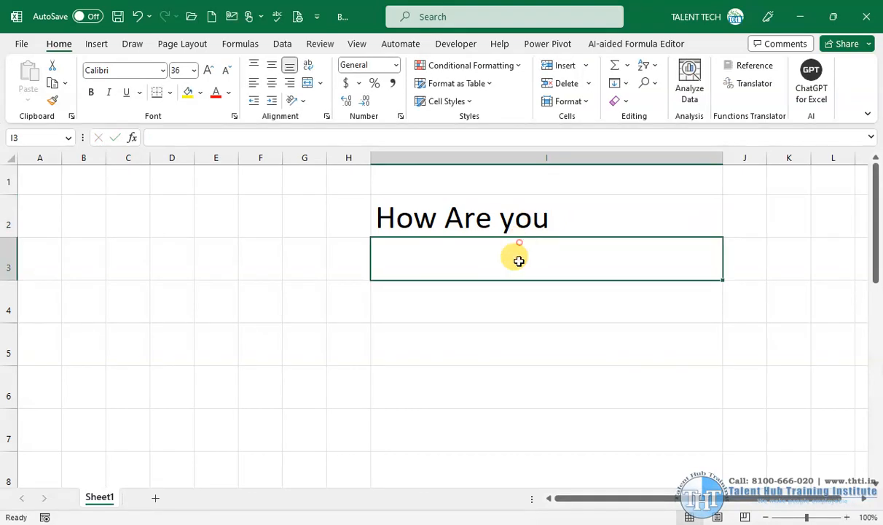
# Enter "Translator" in cell D2 and widen column D until the whole word fits.
pyautogui.click(208, 209)
pyautogui.click(173, 206)
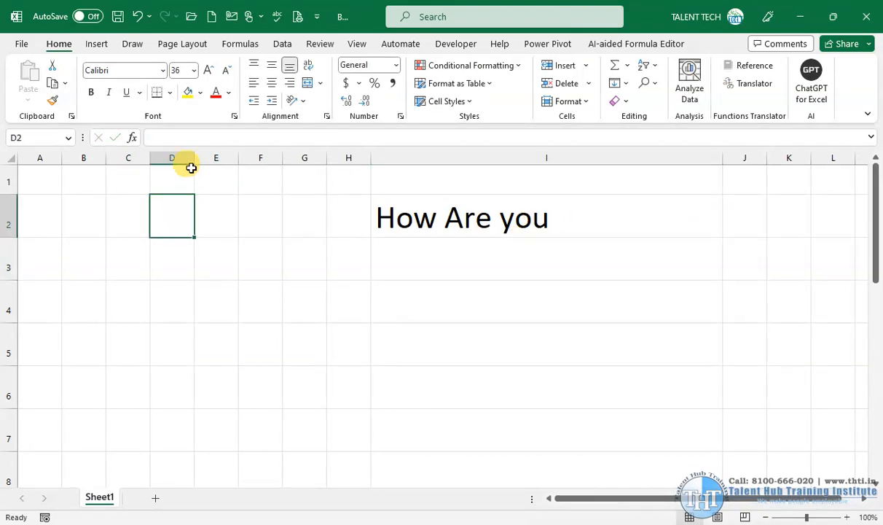
pyautogui.moveTo(193, 158); pyautogui.dragTo(253, 158)
pyautogui.doubleClick(200, 207)
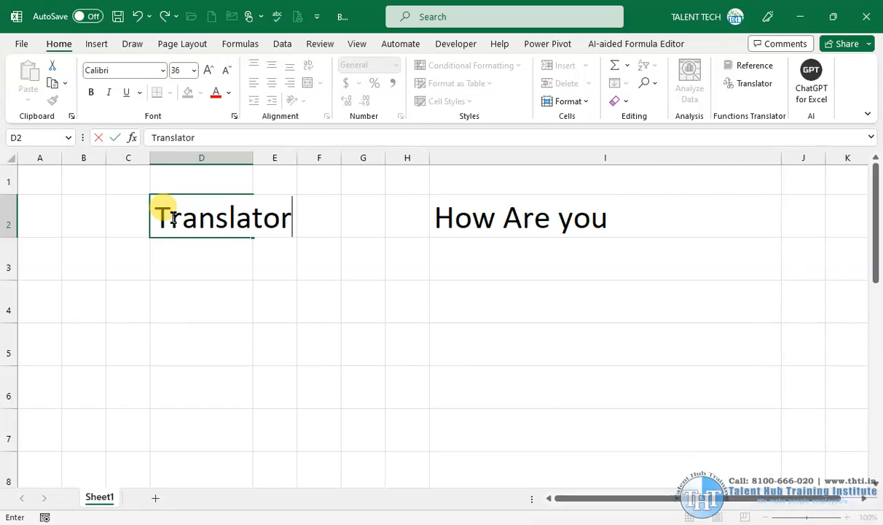
pyautogui.click(249, 158)
pyautogui.moveTo(253, 157); pyautogui.dragTo(303, 159)
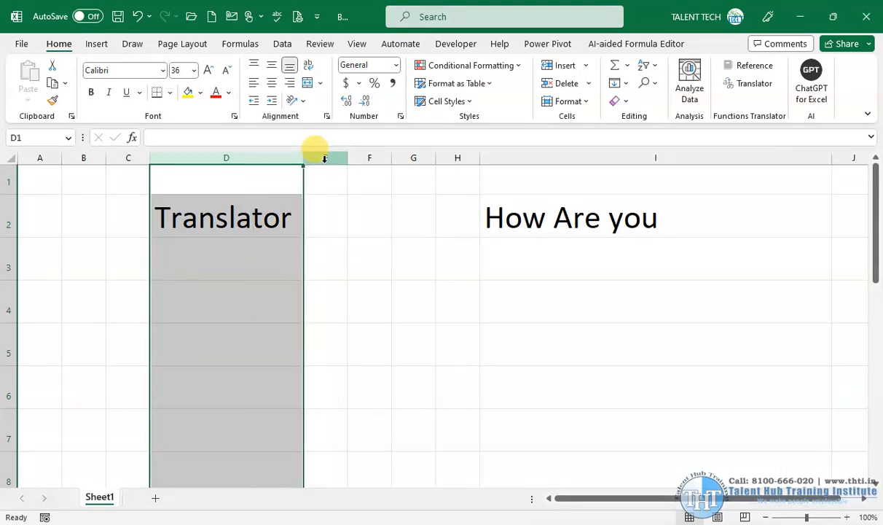
# Fill the Translator cell D2 with yellow.
pyautogui.click(326, 205)
pyautogui.click(236, 201)
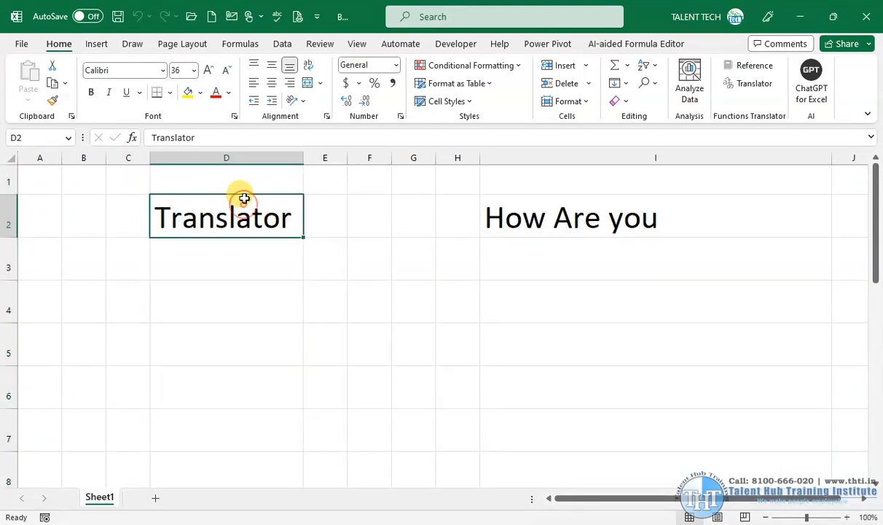
pyautogui.click(186, 93)
# Fill the empty cell E2 beside Translator with the standard light green colour.
pyautogui.click(325, 203)
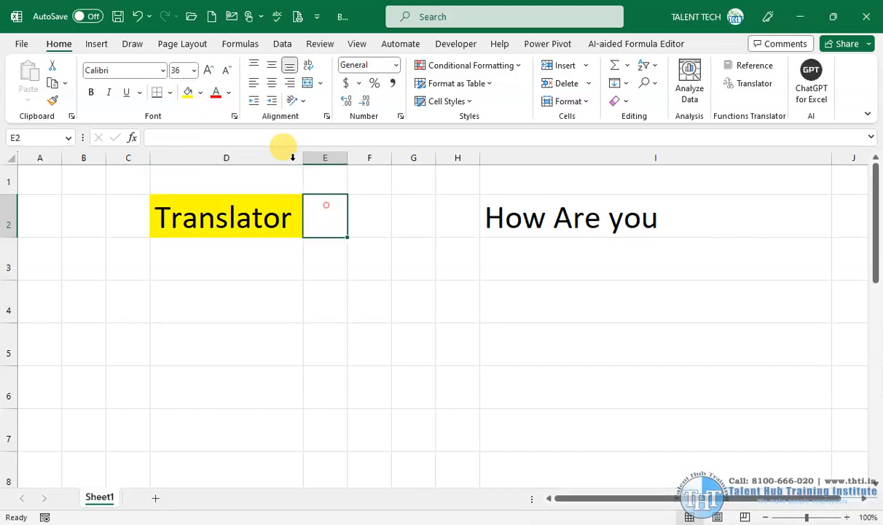
pyautogui.click(200, 92)
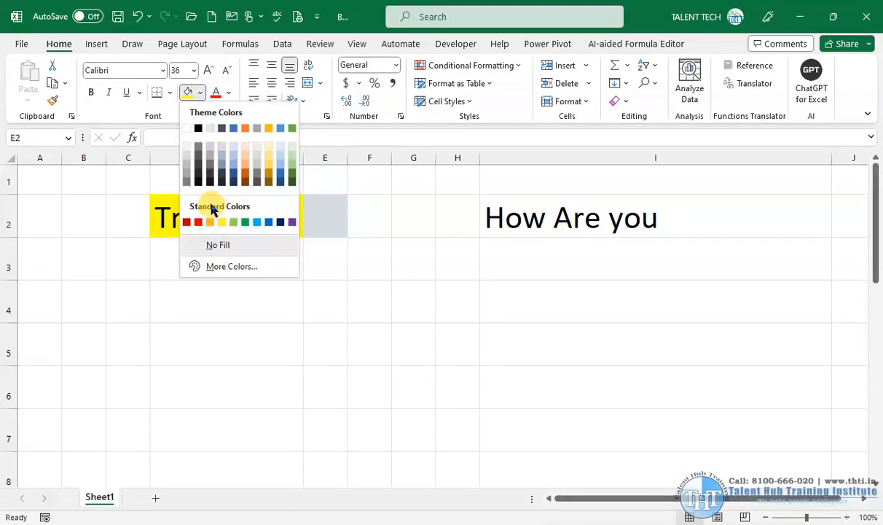
pyautogui.click(234, 222)
pyautogui.doubleClick(327, 212)
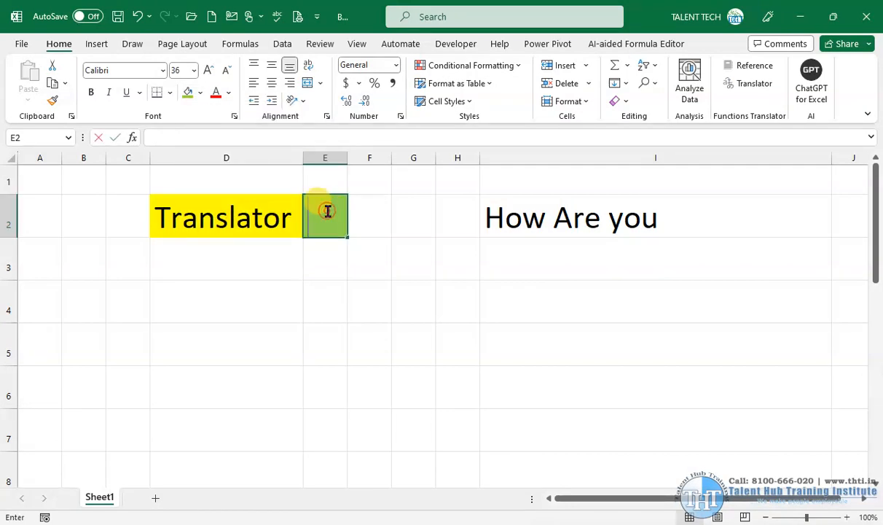
pyautogui.click(346, 159)
pyautogui.click(331, 210)
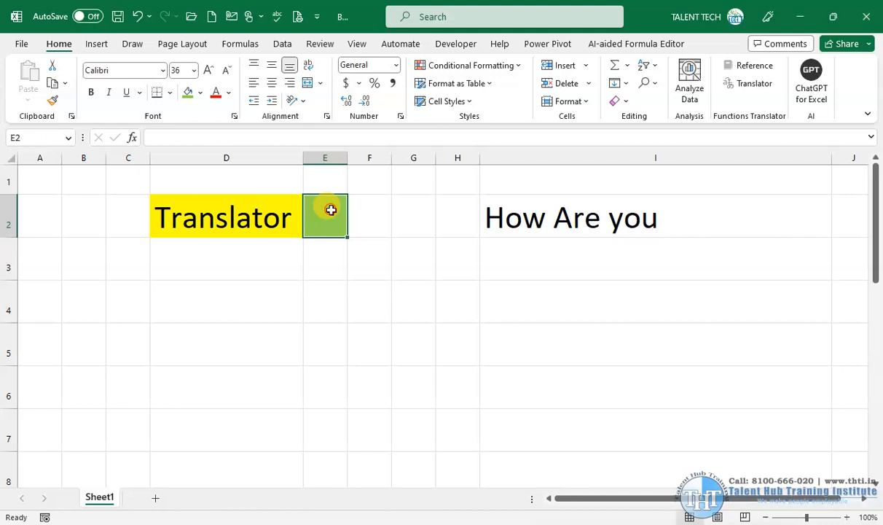
# Add a question mark to the text in I2 so it reads "How Are you?".
pyautogui.click(568, 207)
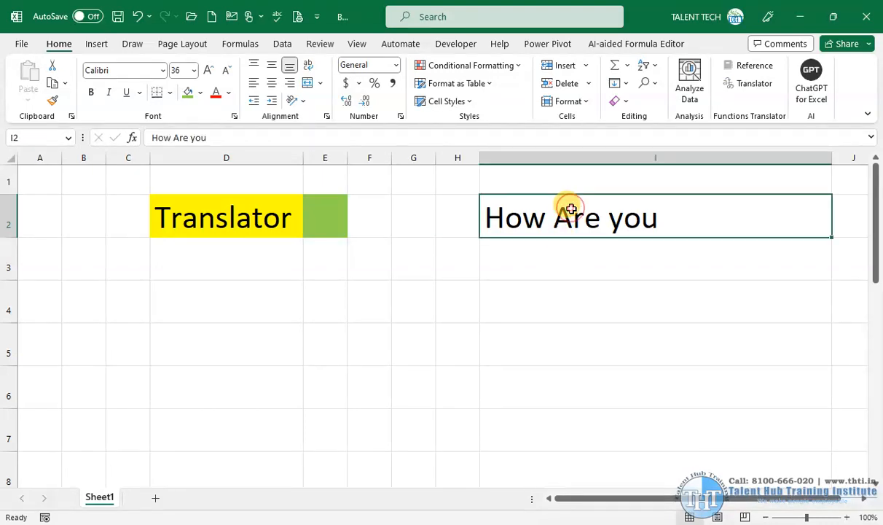
pyautogui.doubleClick(698, 216)
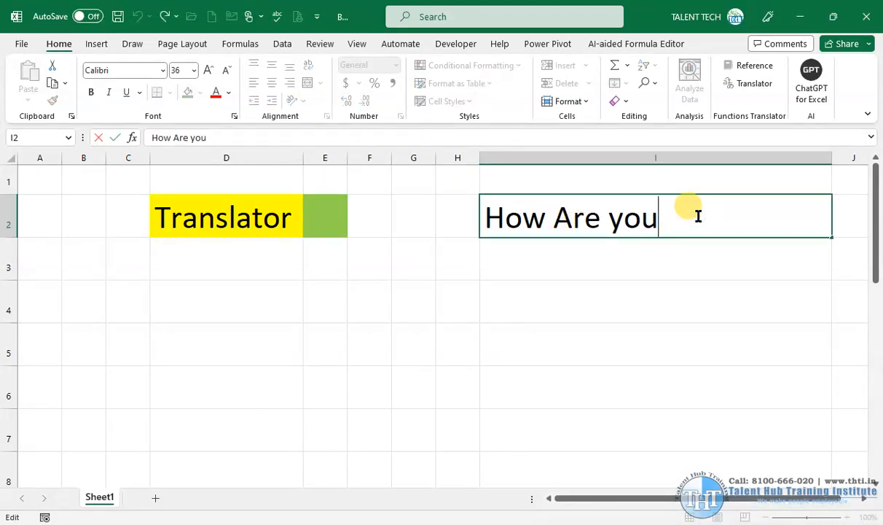
pyautogui.press('Return')
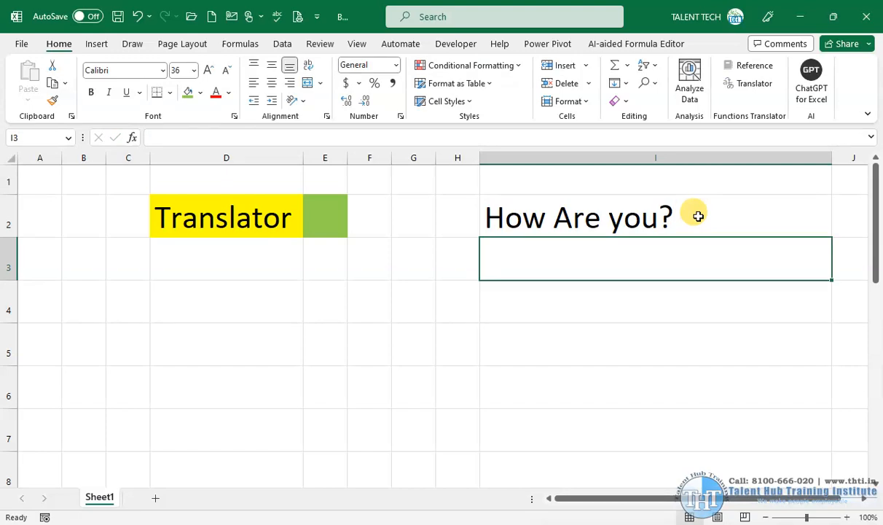
# Widen column E slightly and apply all borders to cells D2:E2.
pyautogui.click(337, 208)
pyautogui.moveTo(348, 158); pyautogui.dragTo(373, 160)
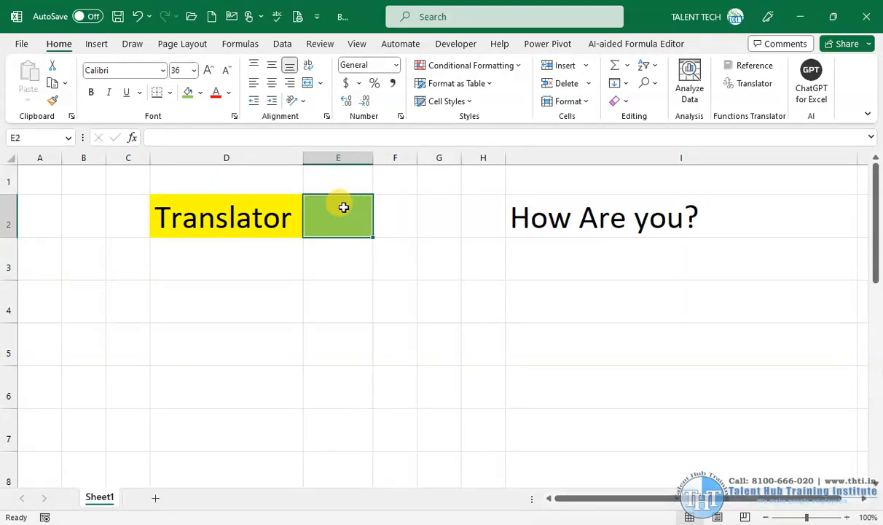
pyautogui.click(244, 211)
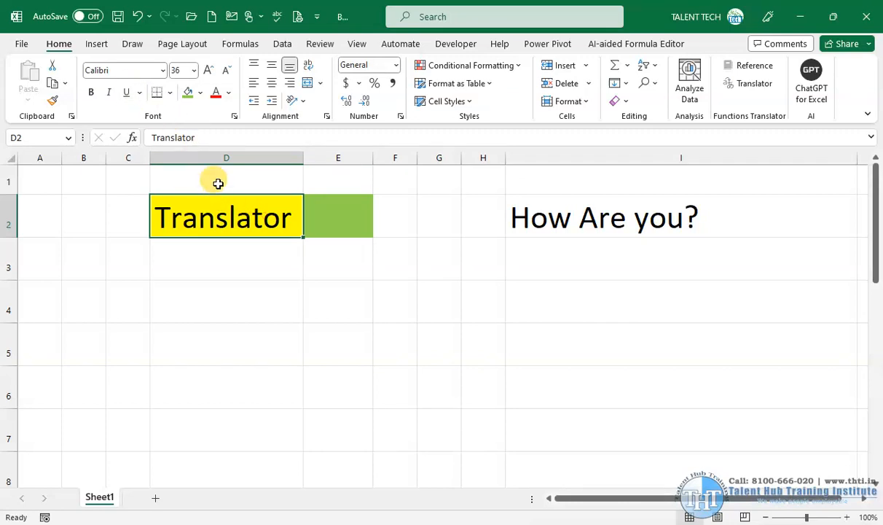
pyautogui.moveTo(207, 217); pyautogui.dragTo(339, 209)
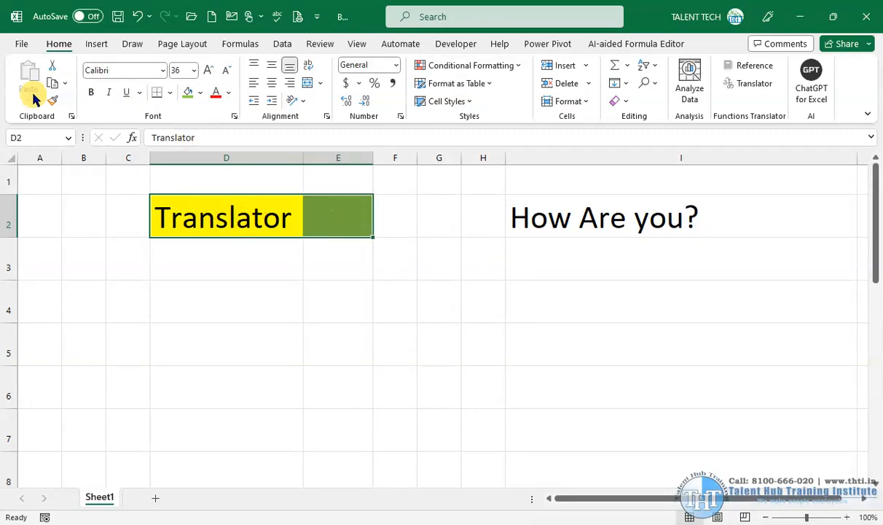
pyautogui.click(170, 92)
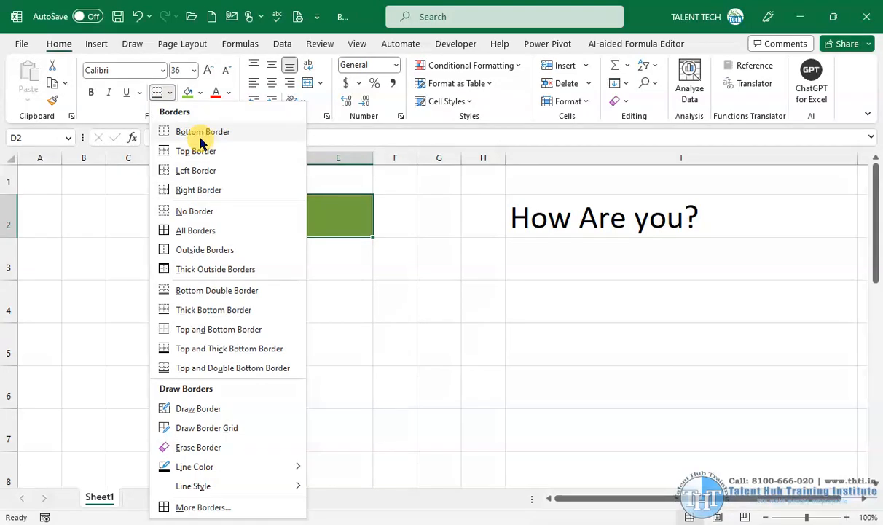
pyautogui.click(212, 230)
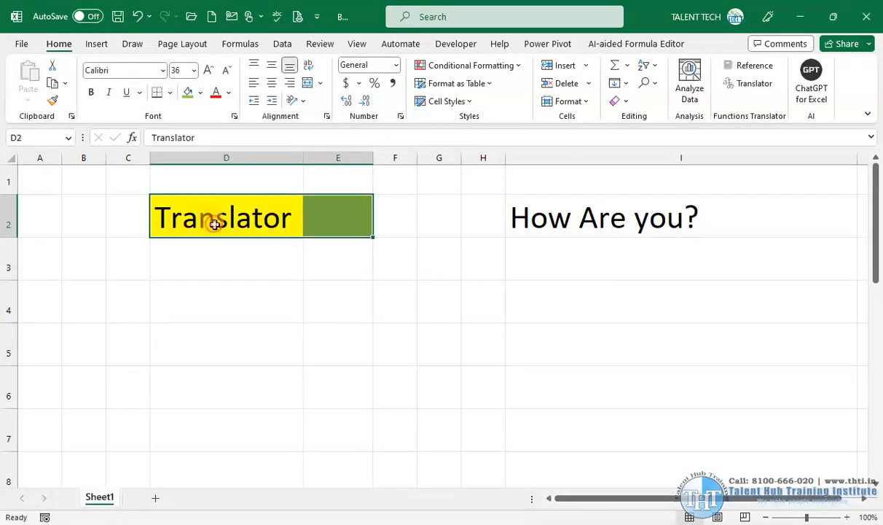
pyautogui.click(385, 212)
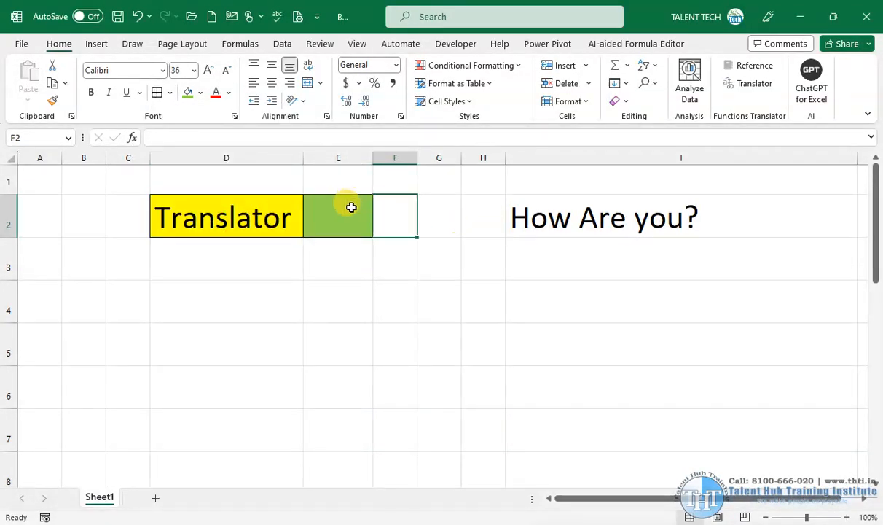
pyautogui.click(351, 214)
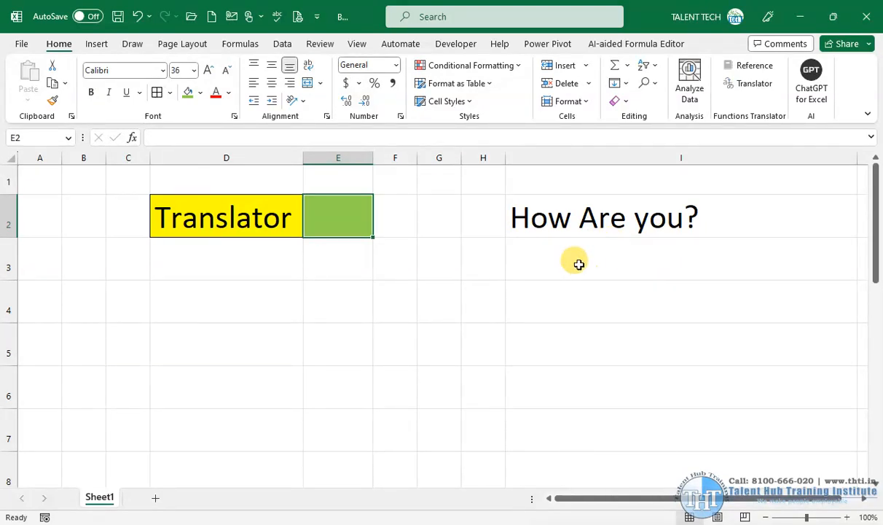
pyautogui.click(568, 305)
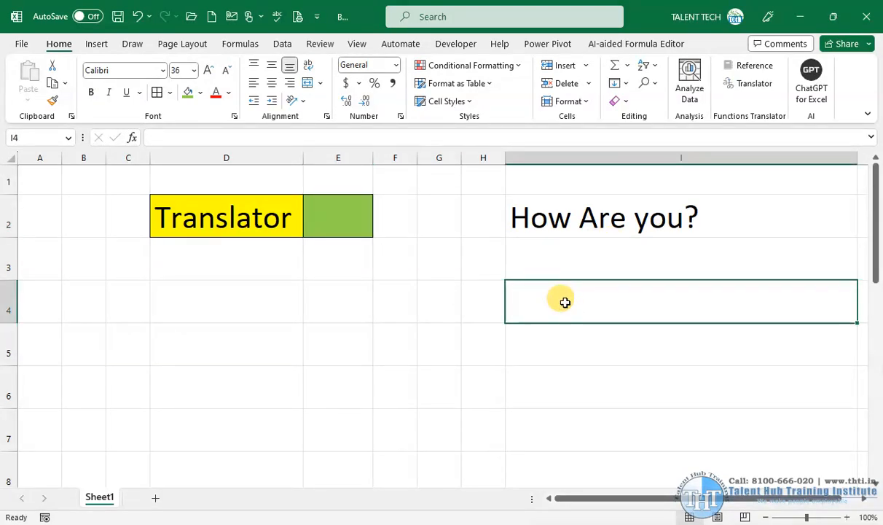
# Enter the formula =AI.TRANSLATE(I2,E2) in I4 and accept the ChatGPT for Excel add-in's terms and permissions.
pyautogui.write('=')
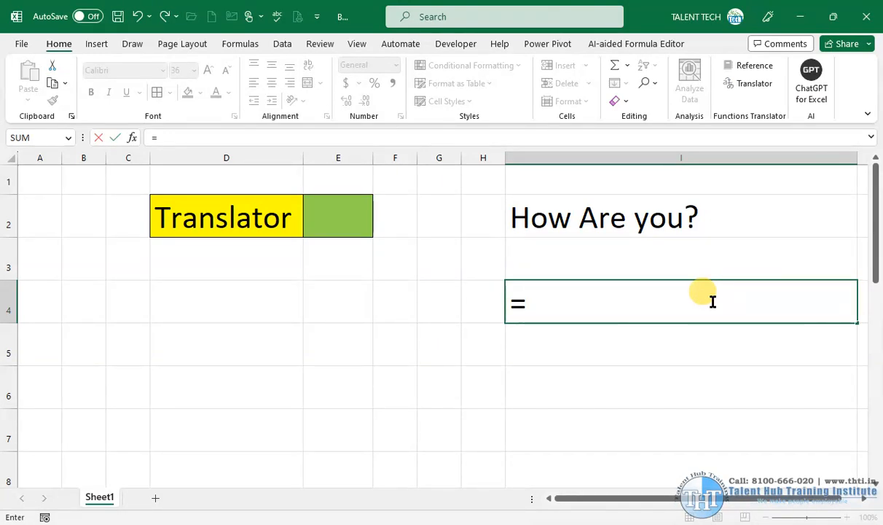
pyautogui.write('a')
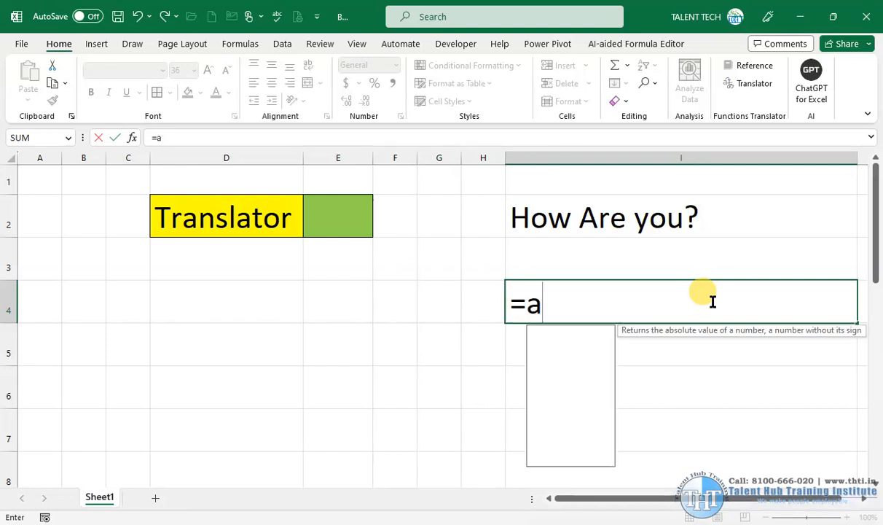
pyautogui.write('i.tra')
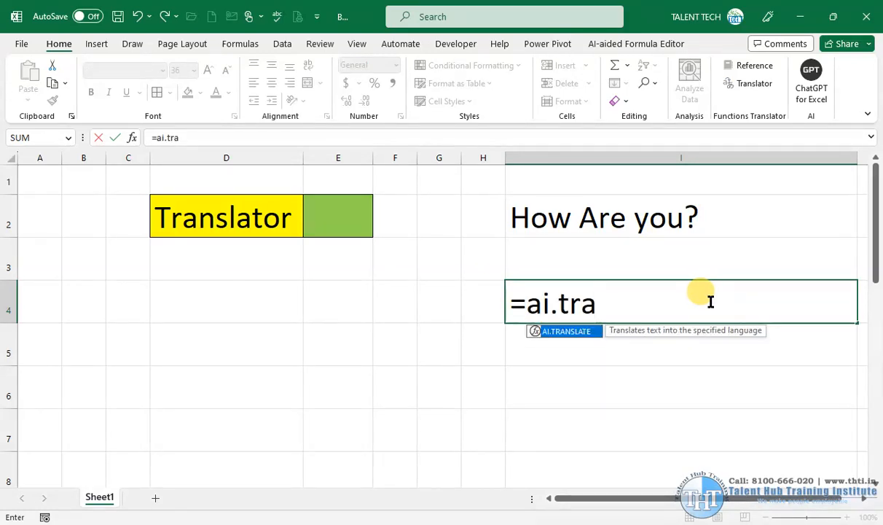
pyautogui.press('Tab')
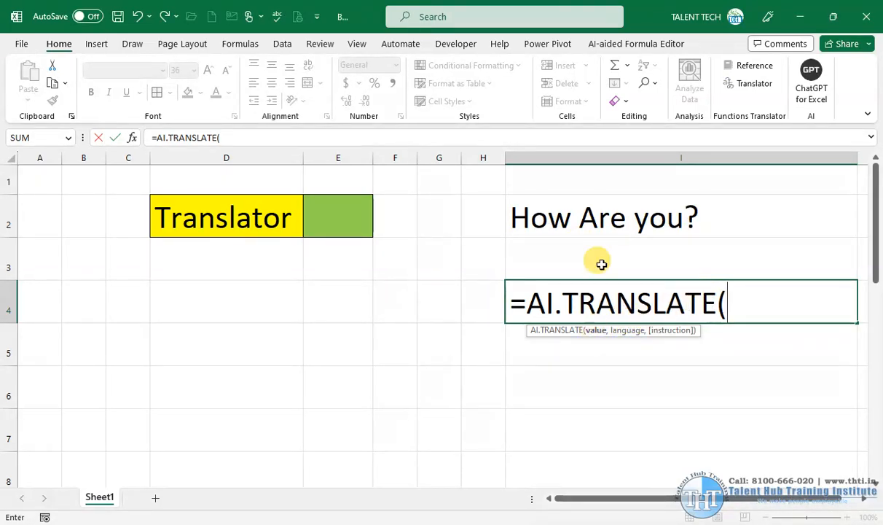
pyautogui.click(611, 210)
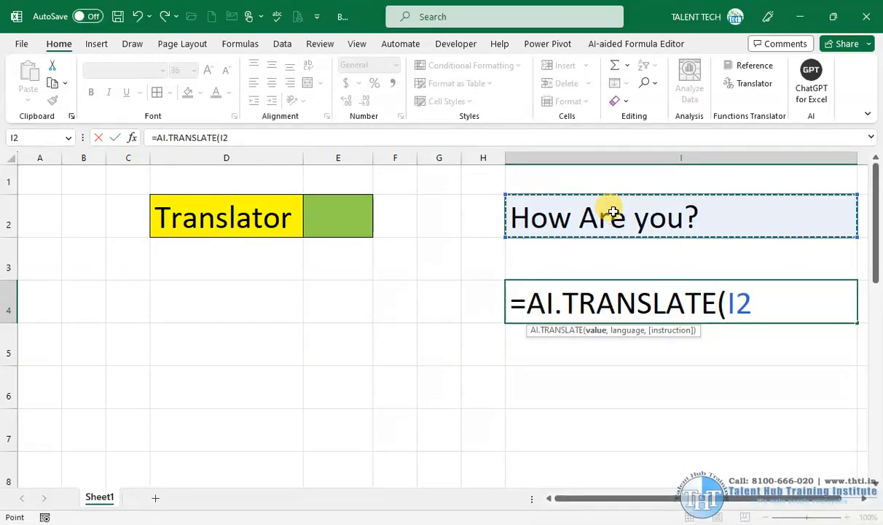
pyautogui.write(',')
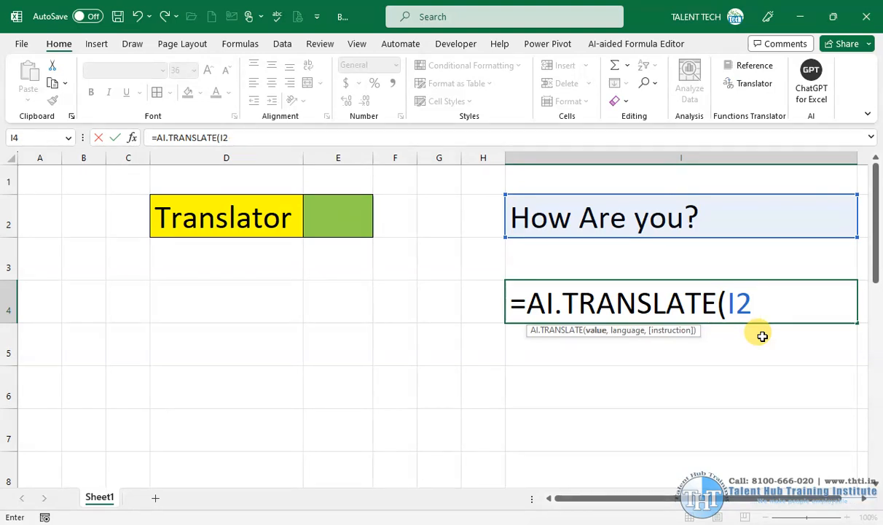
pyautogui.press('BackSpace')
pyautogui.press('BackSpace')
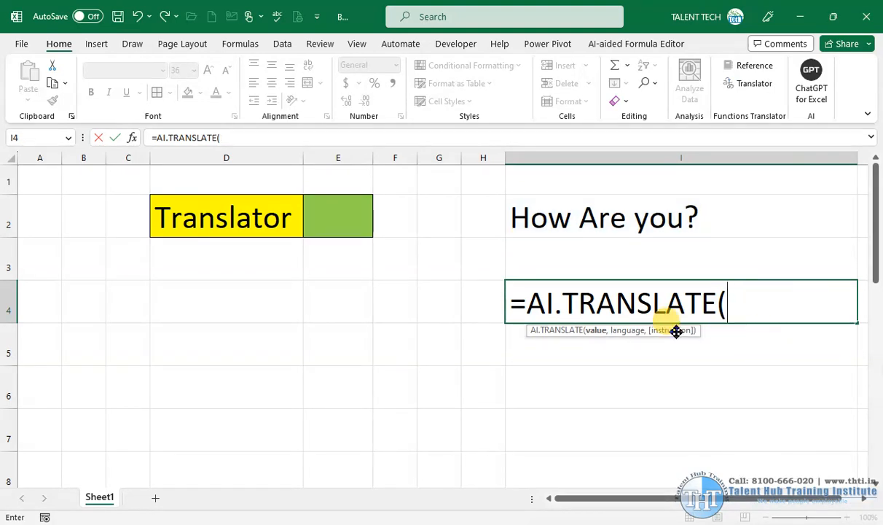
pyautogui.click(632, 215)
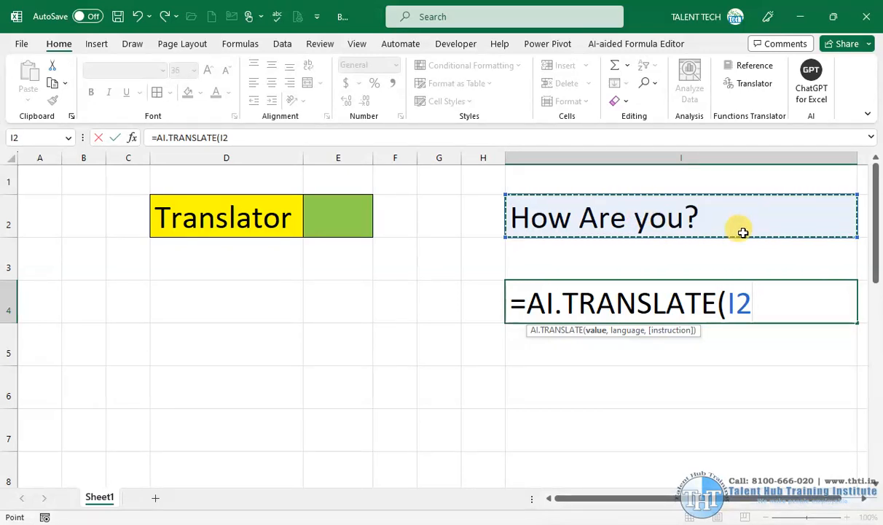
pyautogui.write(',')
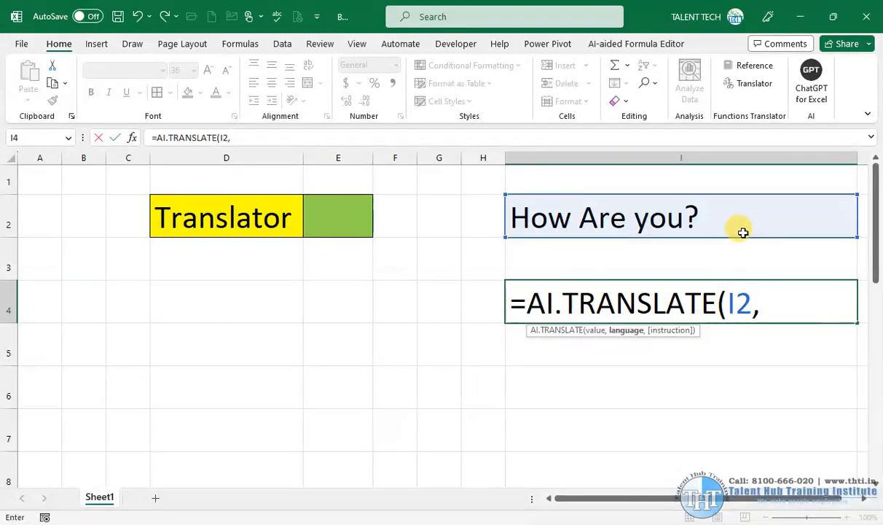
pyautogui.click(350, 216)
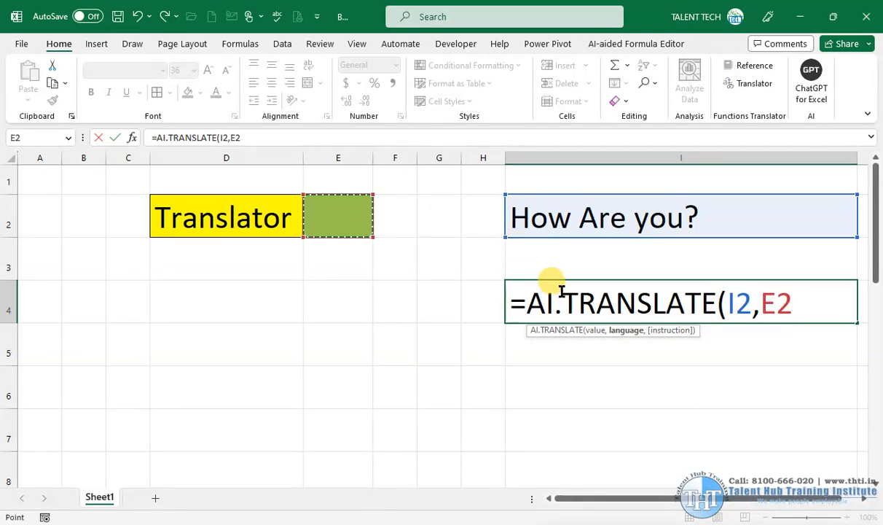
pyautogui.write(')')
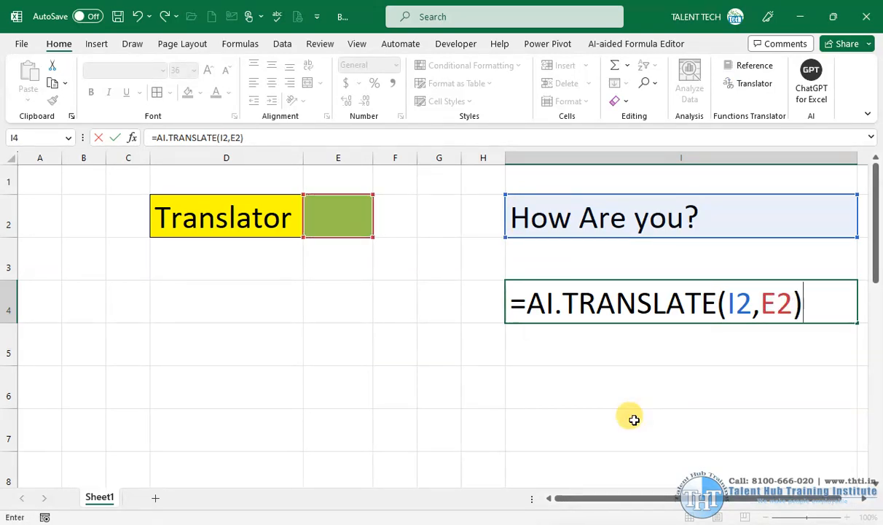
pyautogui.press('Return')
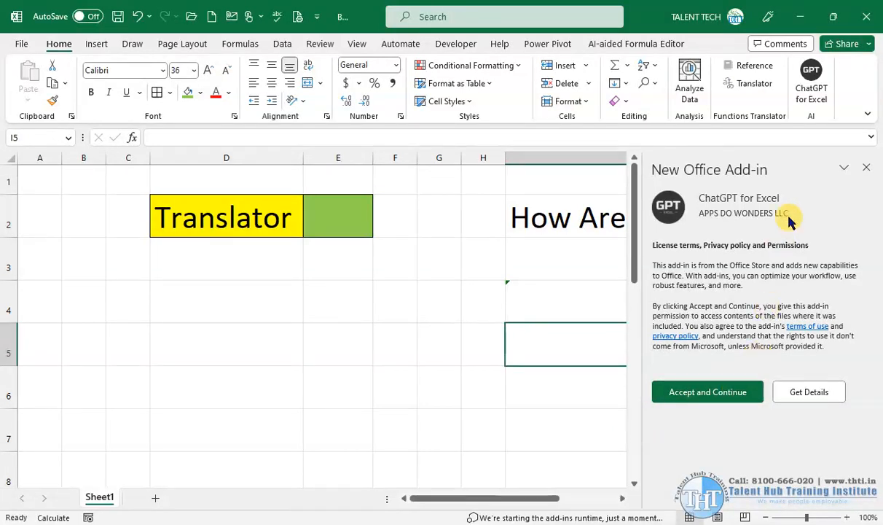
pyautogui.click(723, 391)
pyautogui.click(699, 299)
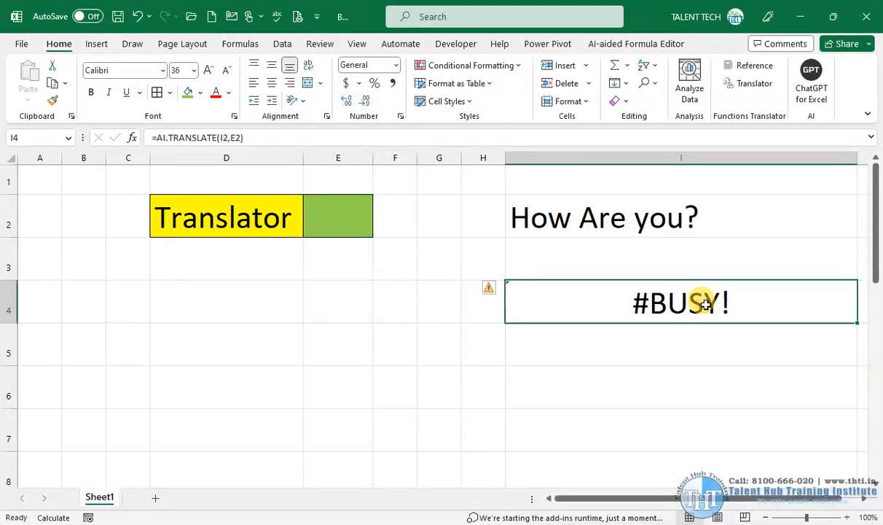
# Enter bengali as the target language in E2 and widen column E to fit the word.
pyautogui.doubleClick(355, 217)
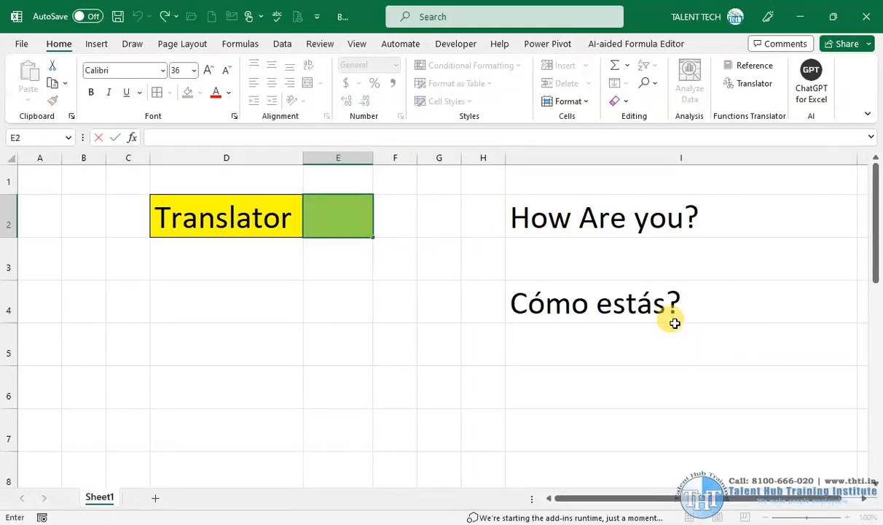
pyautogui.click(605, 309)
pyautogui.doubleClick(346, 218)
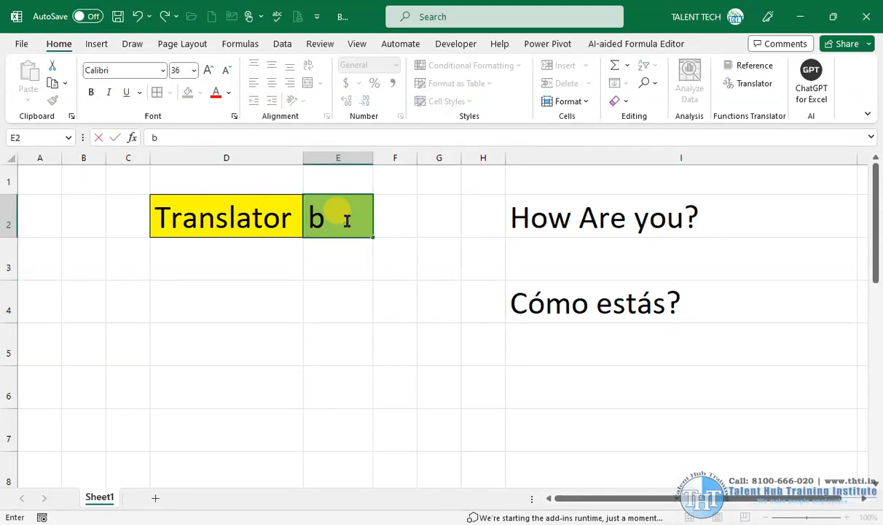
pyautogui.write('bengali')
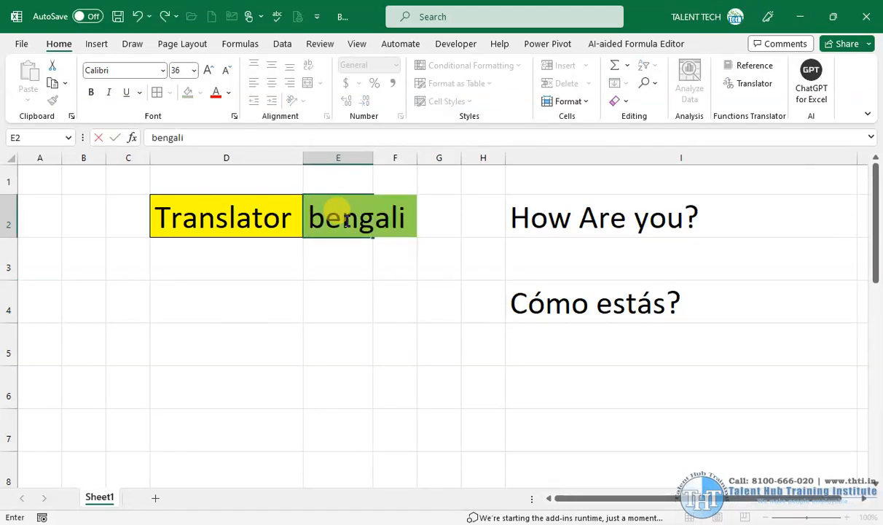
pyautogui.press('Return')
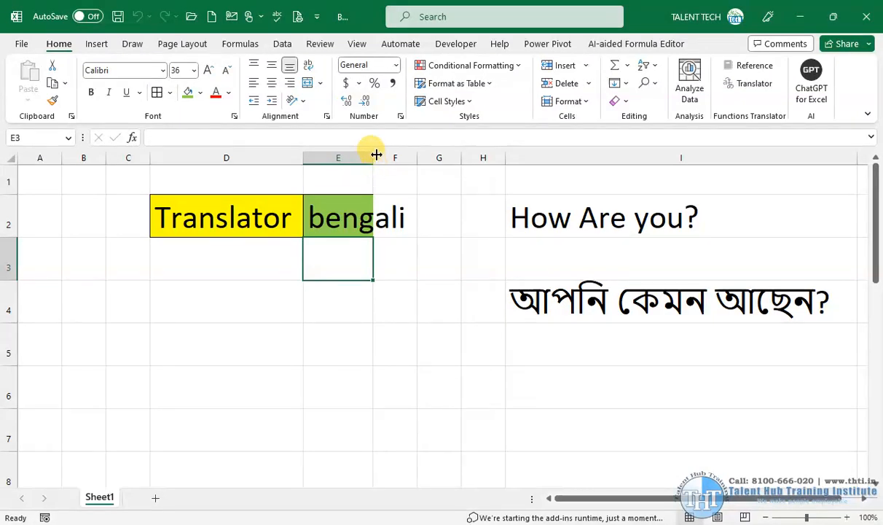
pyautogui.moveTo(374, 154); pyautogui.dragTo(415, 168)
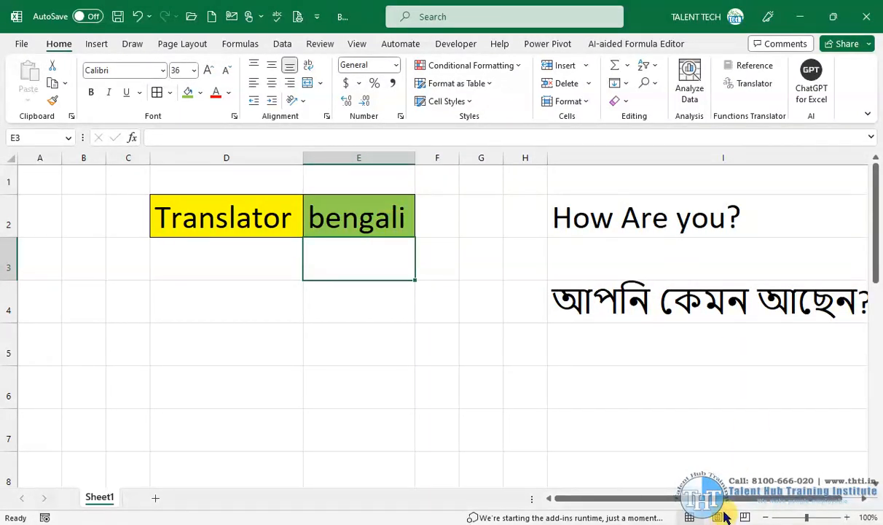
pyautogui.hscroll(1, 736, 502)
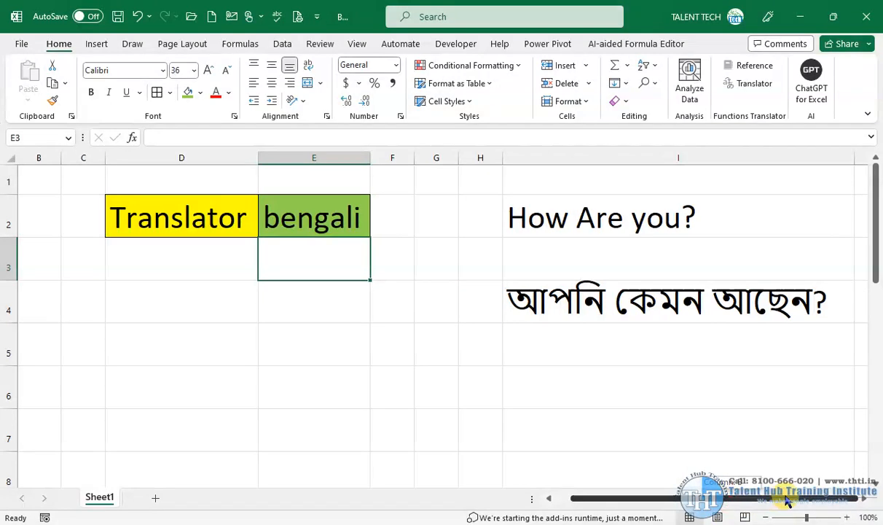
# Clear the language in E2 and enter hindi to translate the phrase into that language.
pyautogui.click(348, 210)
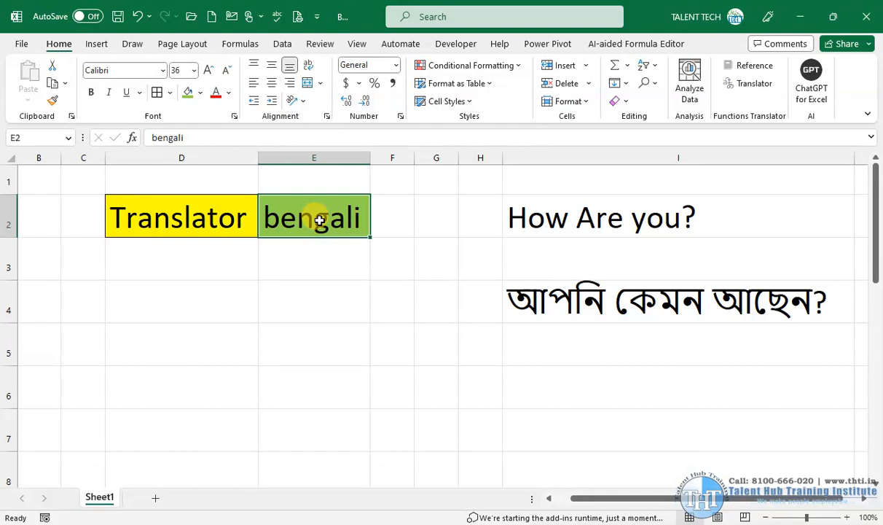
pyautogui.press('Delete')
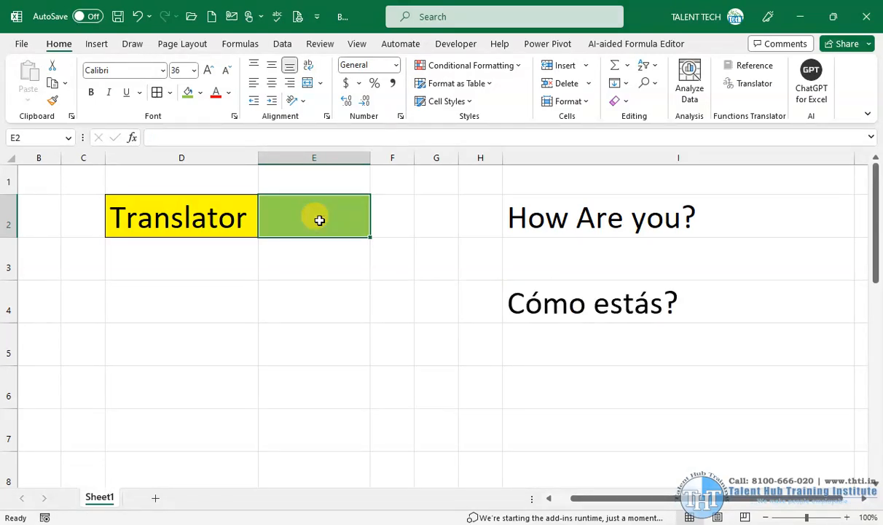
pyautogui.write('hind')
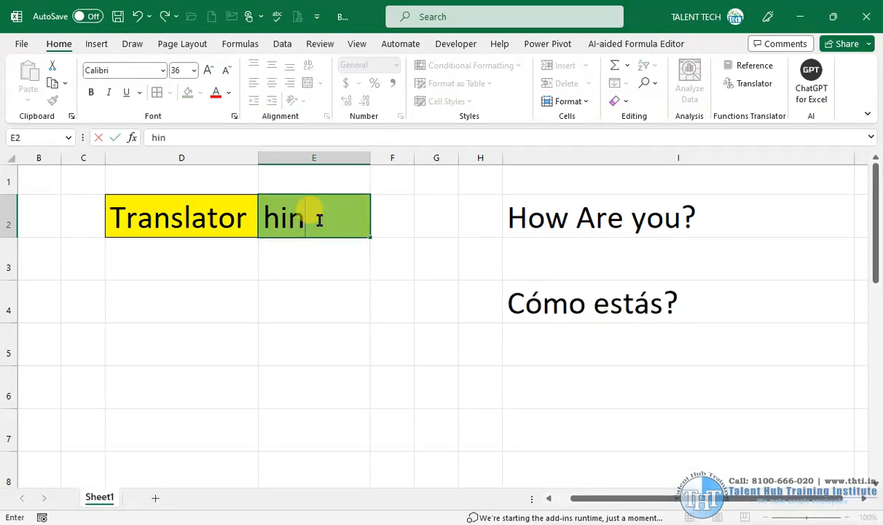
pyautogui.press('Return')
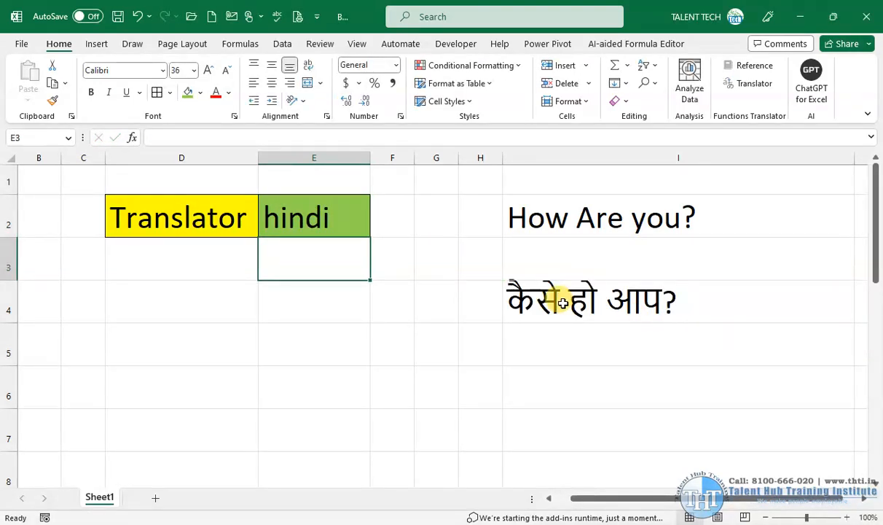
# Replace the language in E2 with asamese to try another translation of the phrase.
pyautogui.click(342, 219)
pyautogui.doubleClick(343, 220)
pyautogui.doubleClick(343, 219)
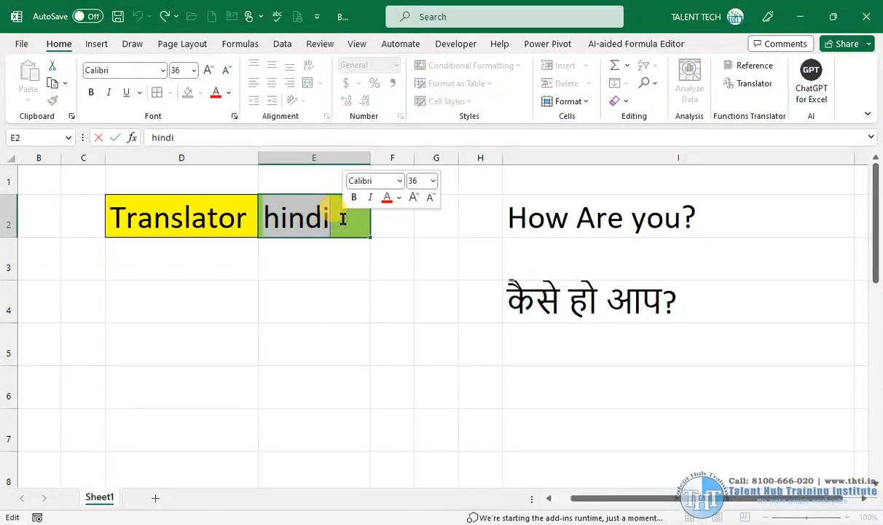
pyautogui.press('BackSpace')
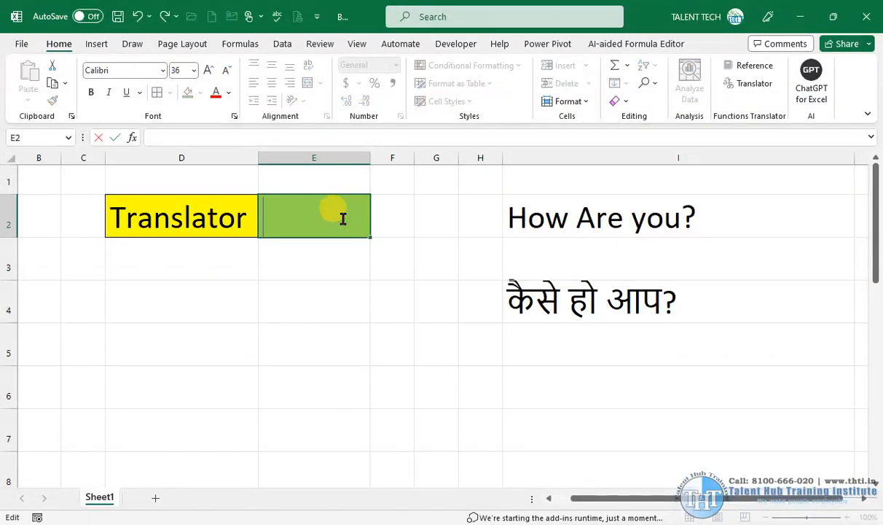
pyautogui.write('asa')
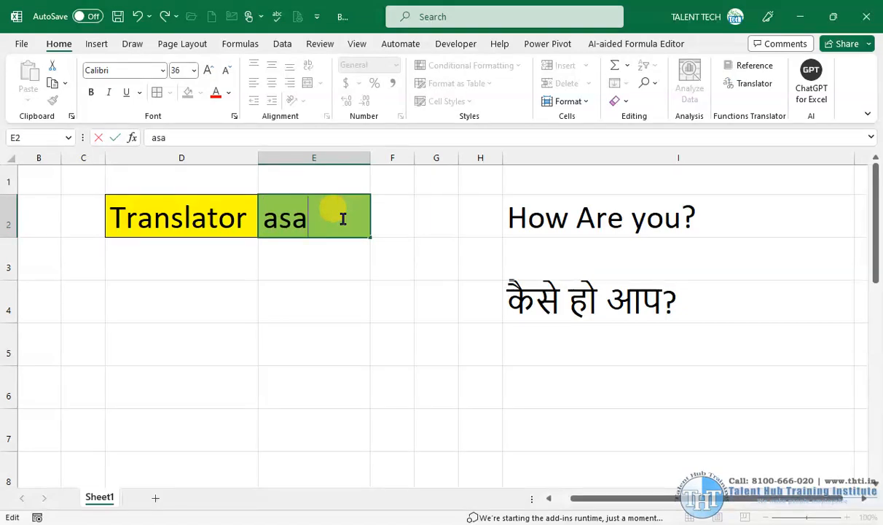
pyautogui.write('mese')
pyautogui.press('Return')
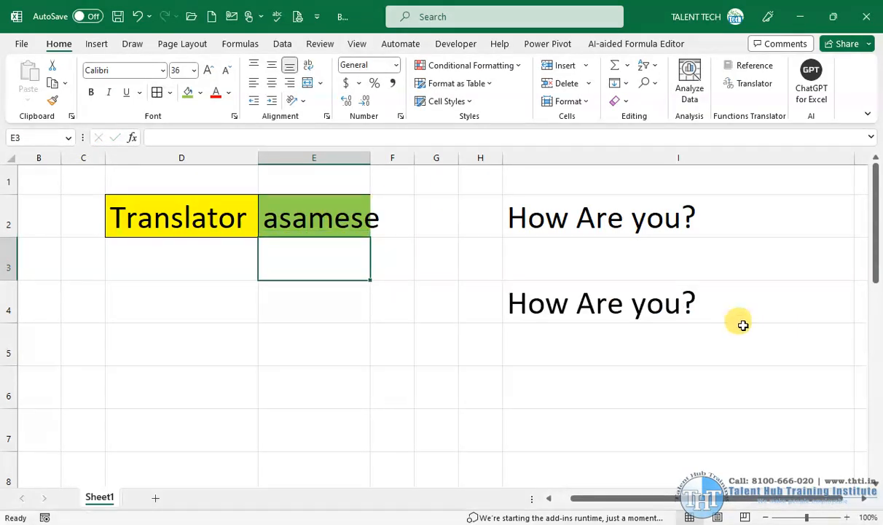
# Change the target language in E2 to marathi and select the translation cell I4 to check its formula.
pyautogui.click(350, 219)
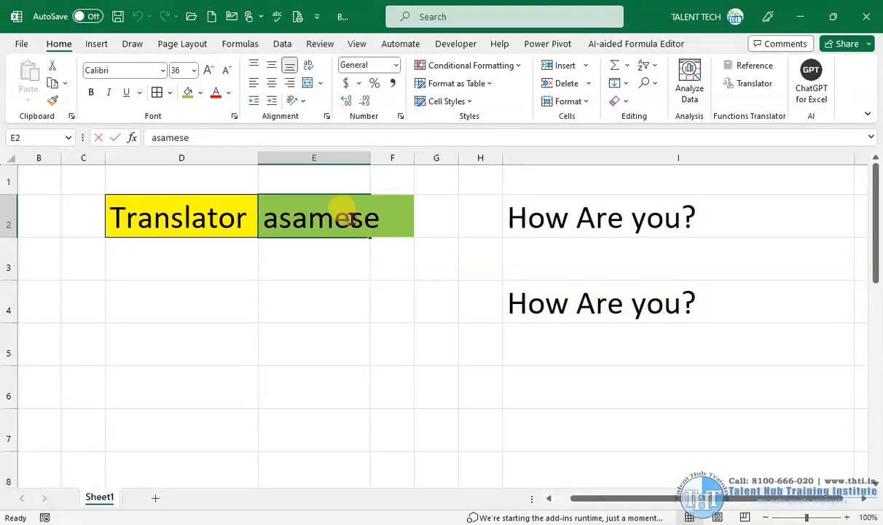
pyautogui.doubleClick(351, 219)
pyautogui.doubleClick(371, 215)
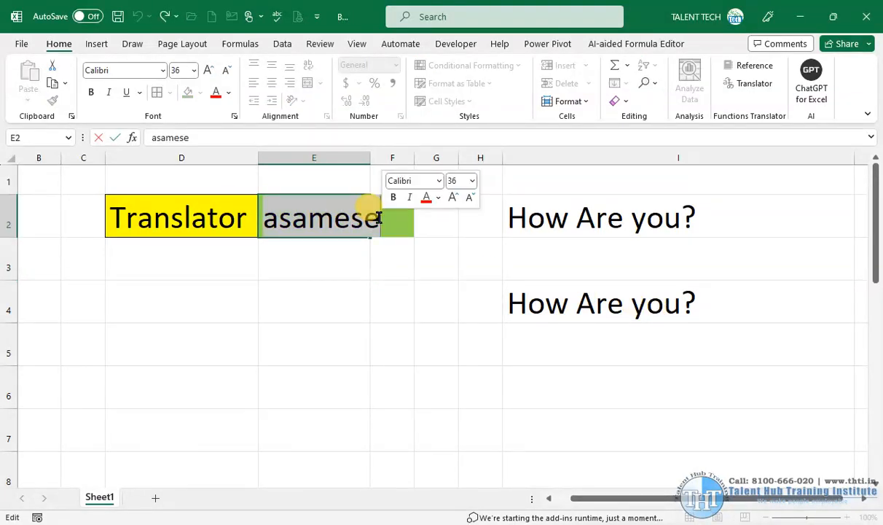
pyautogui.press('BackSpace')
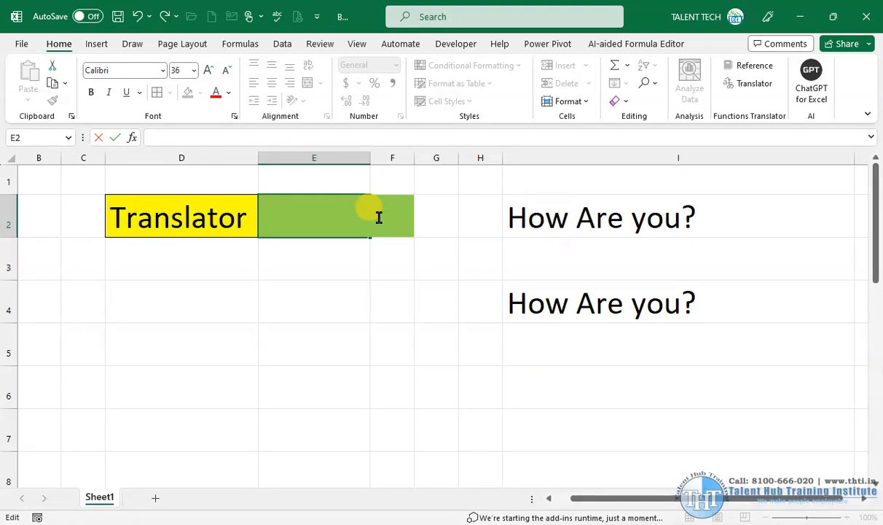
pyautogui.write('marat')
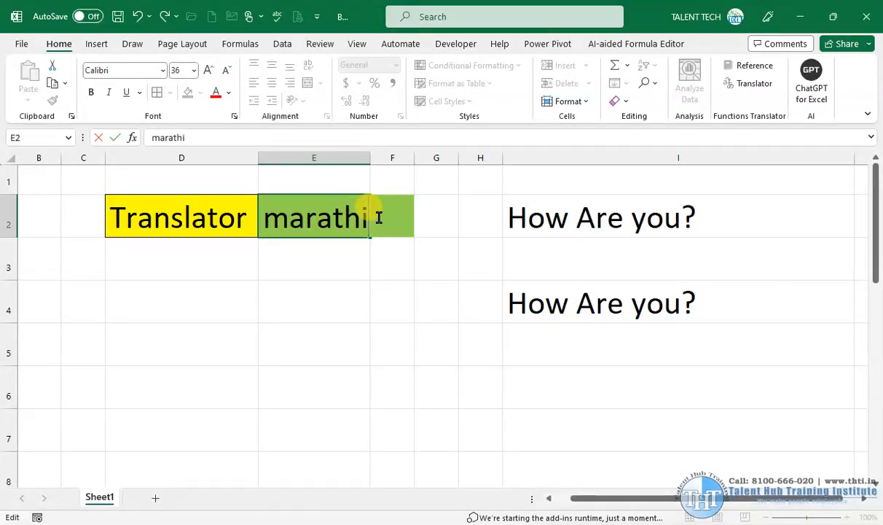
pyautogui.write('hi')
pyautogui.press('Return')
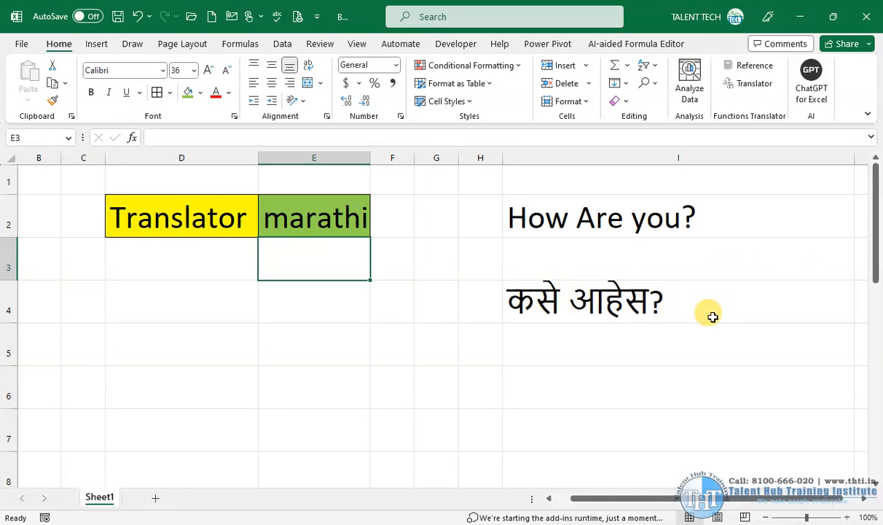
pyautogui.click(651, 299)
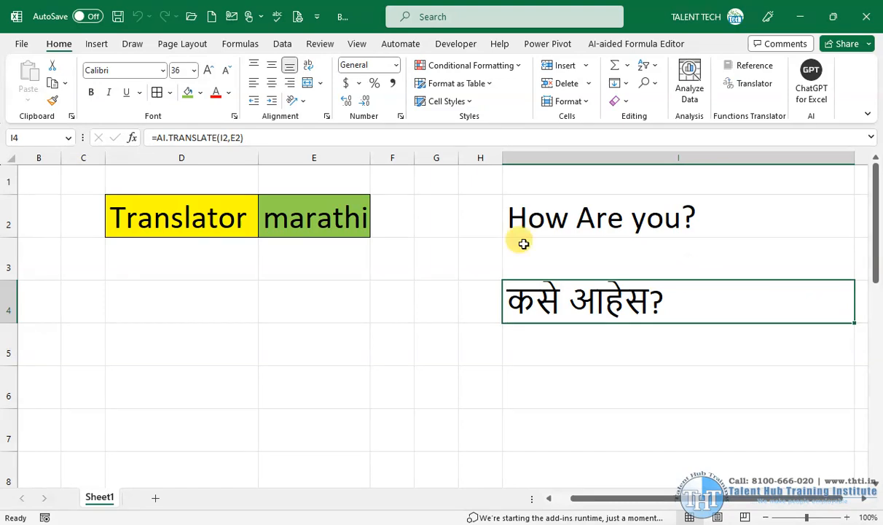
pyautogui.click(345, 207)
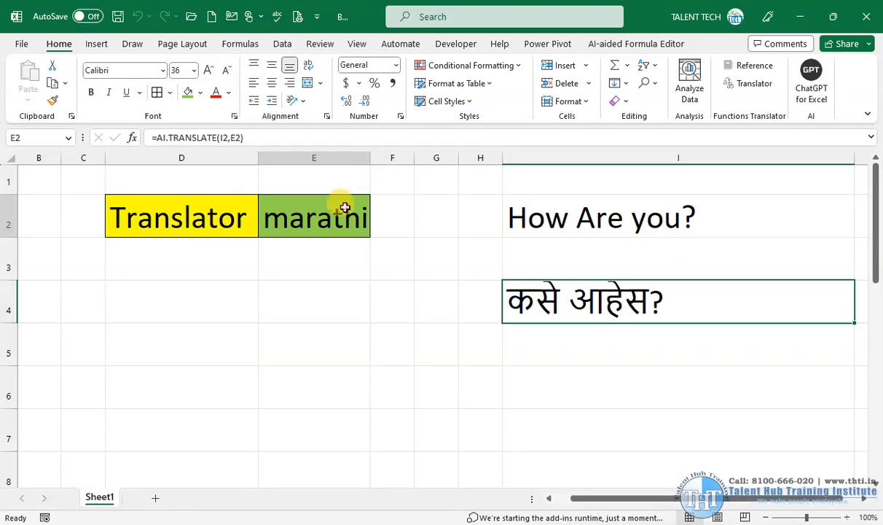
pyautogui.click(628, 300)
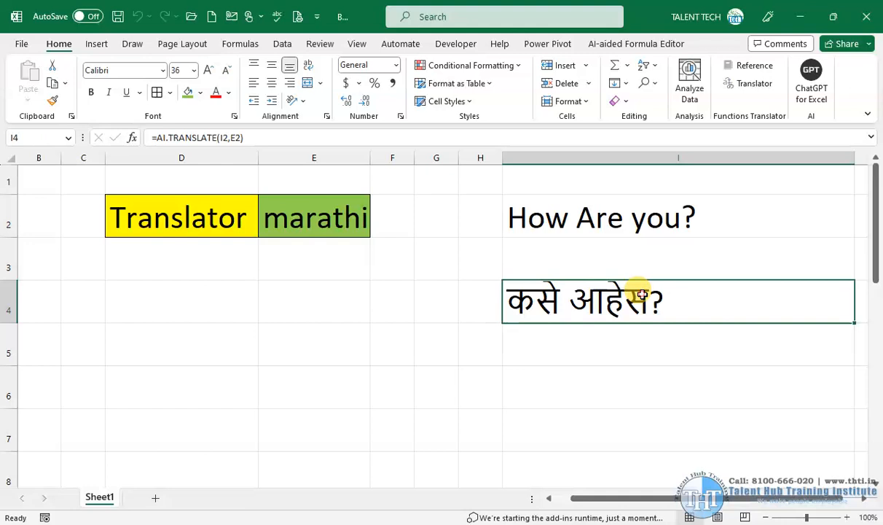
pyautogui.click(413, 298)
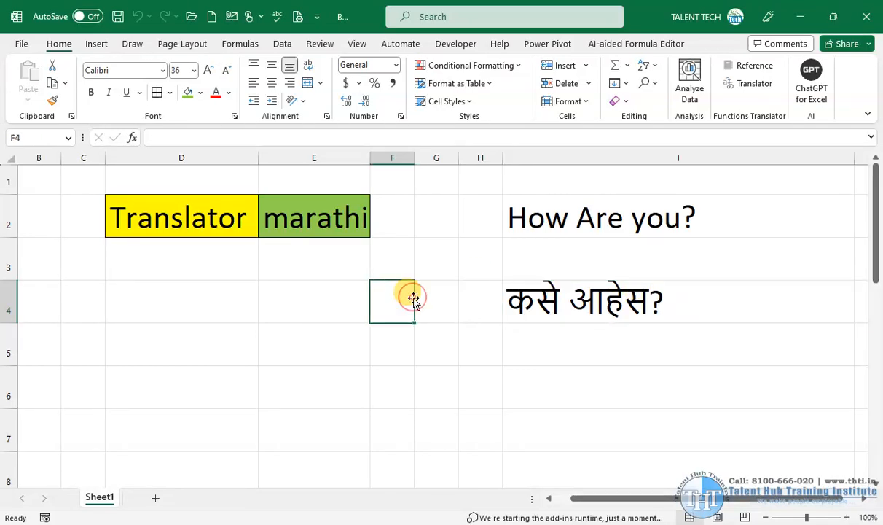
pyautogui.click(366, 205)
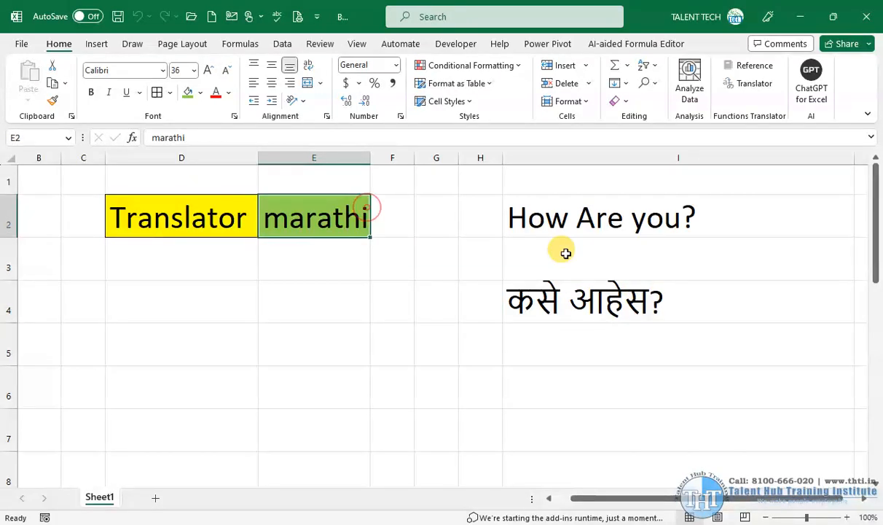
pyautogui.click(663, 299)
pyautogui.click(674, 204)
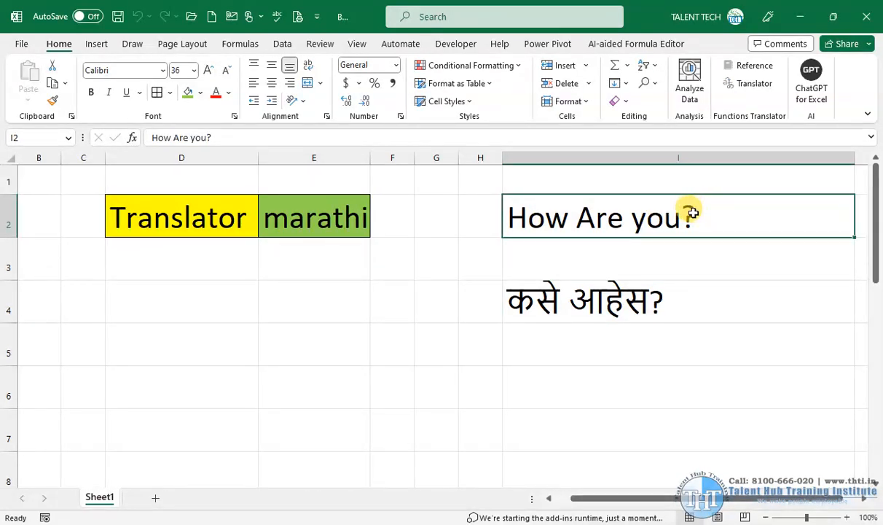
# Replace the target language in E2 with bengali to translate the phrase into that language.
pyautogui.click(360, 207)
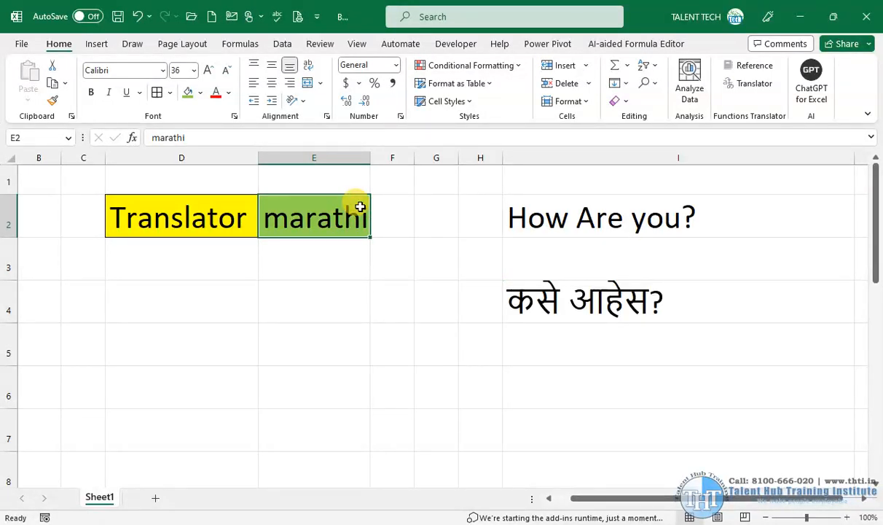
pyautogui.write('bengali')
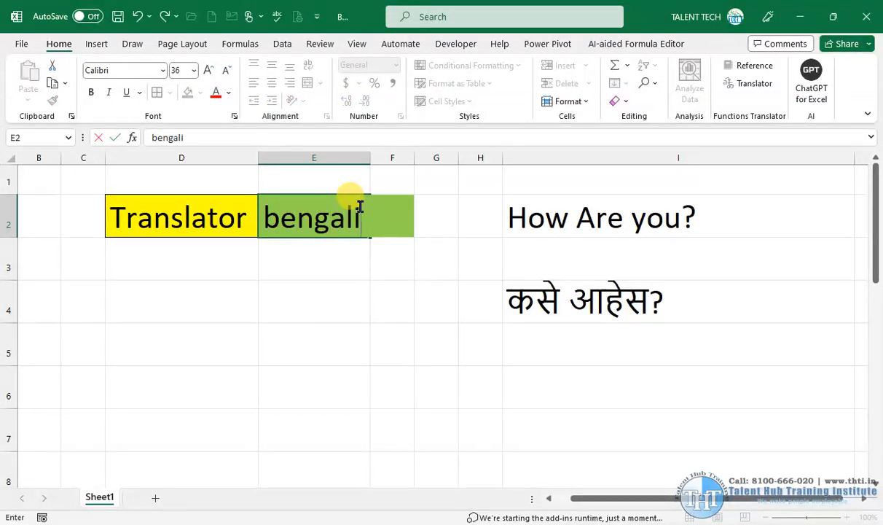
pyautogui.press('Return')
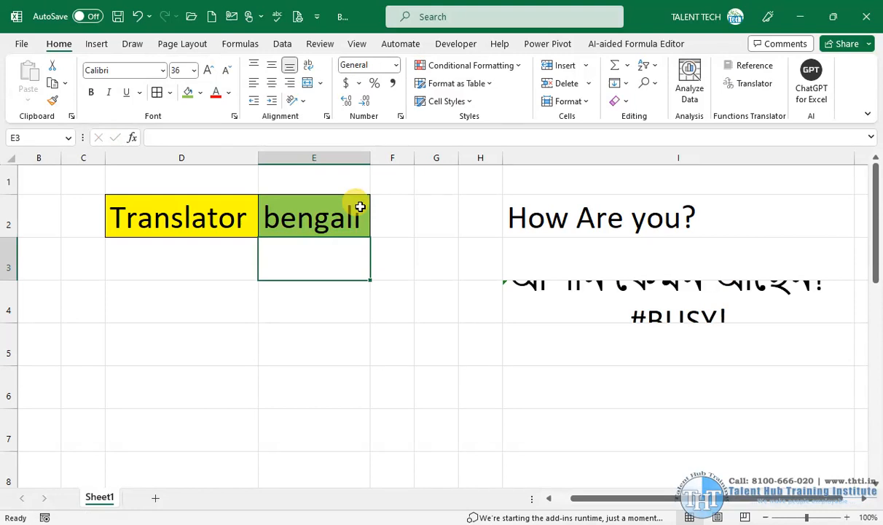
# Replace the phrase in I2 with "im happy" and select the translation cell I4 to check its result.
pyautogui.click(707, 217)
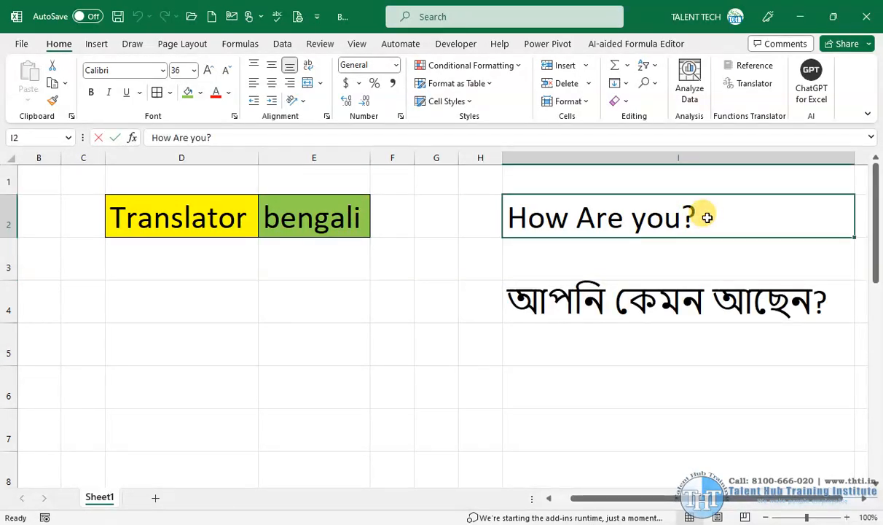
pyautogui.press('BackSpace')
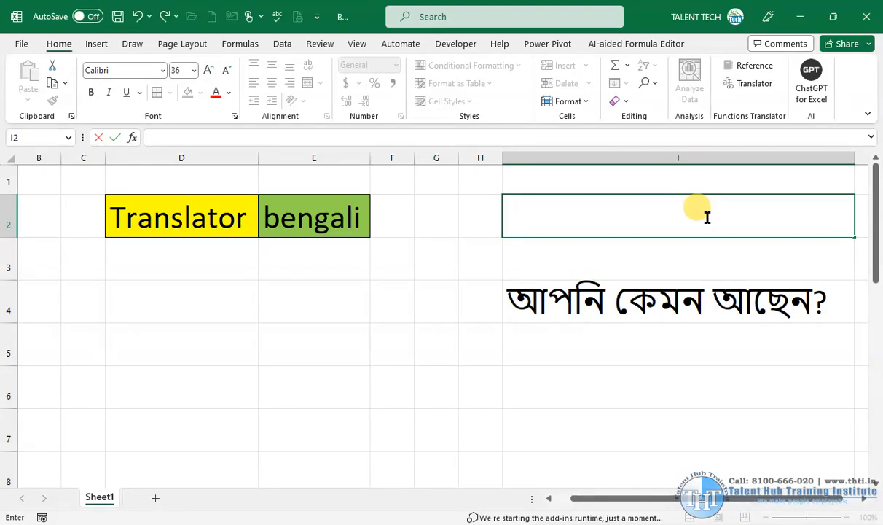
pyautogui.write('m happy')
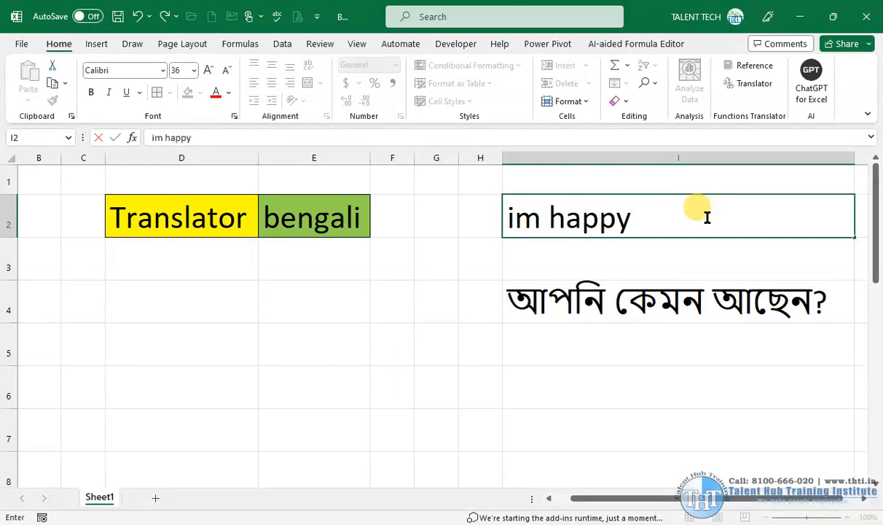
pyautogui.press('Return')
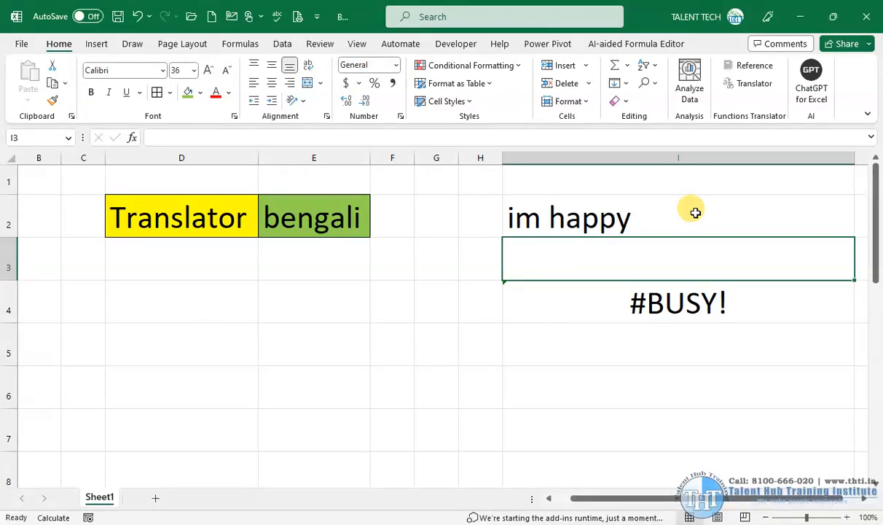
pyautogui.click(627, 298)
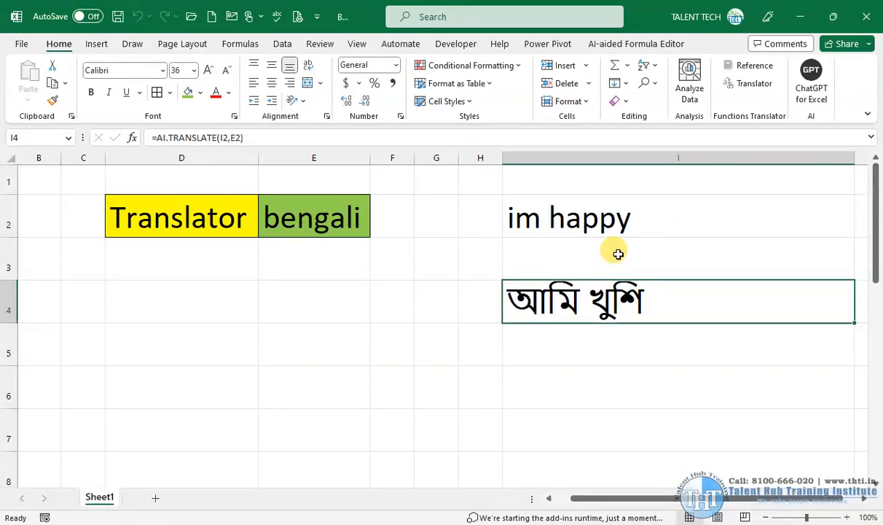
pyautogui.click(626, 220)
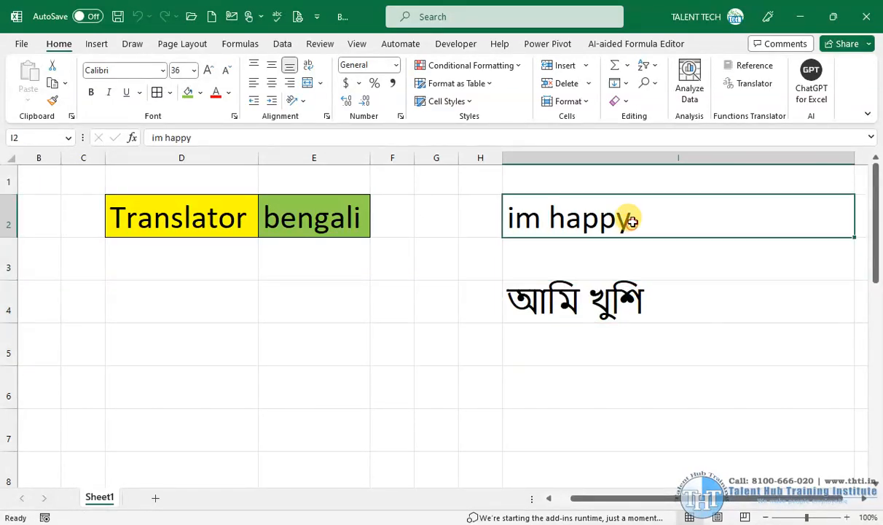
pyautogui.click(323, 194)
pyautogui.click(693, 207)
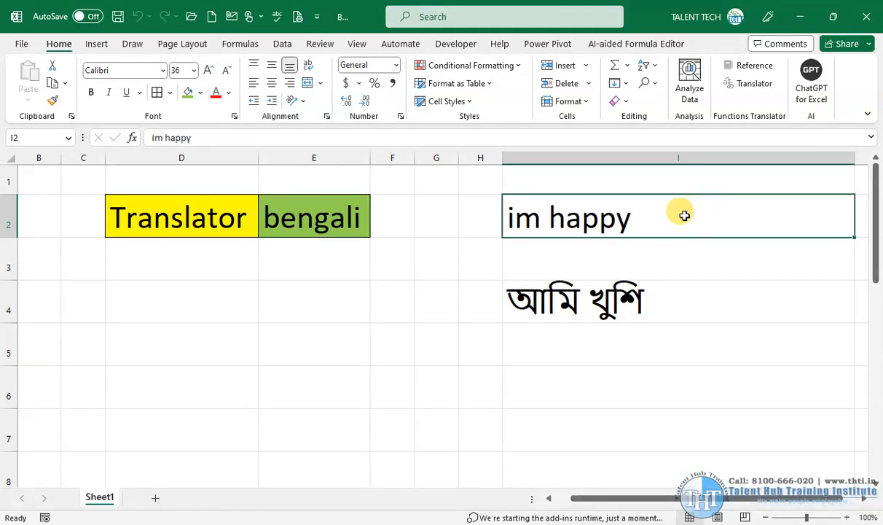
pyautogui.click(659, 296)
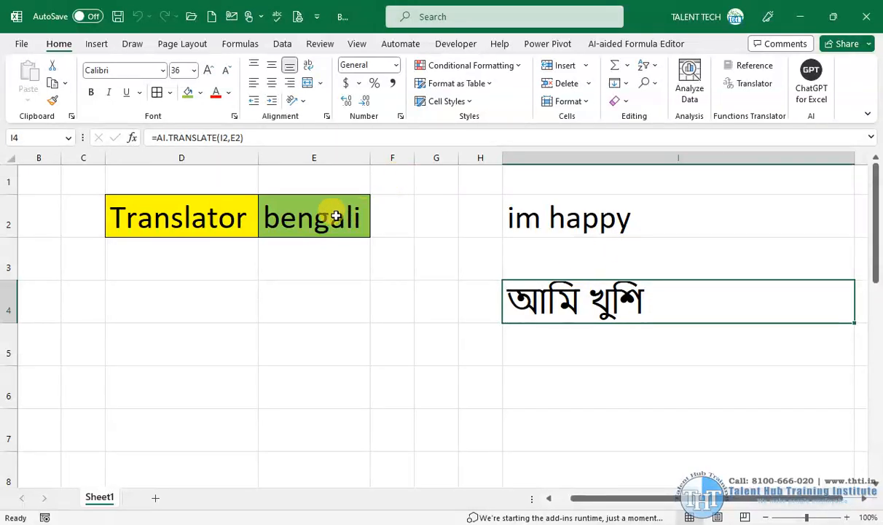
pyautogui.click(623, 214)
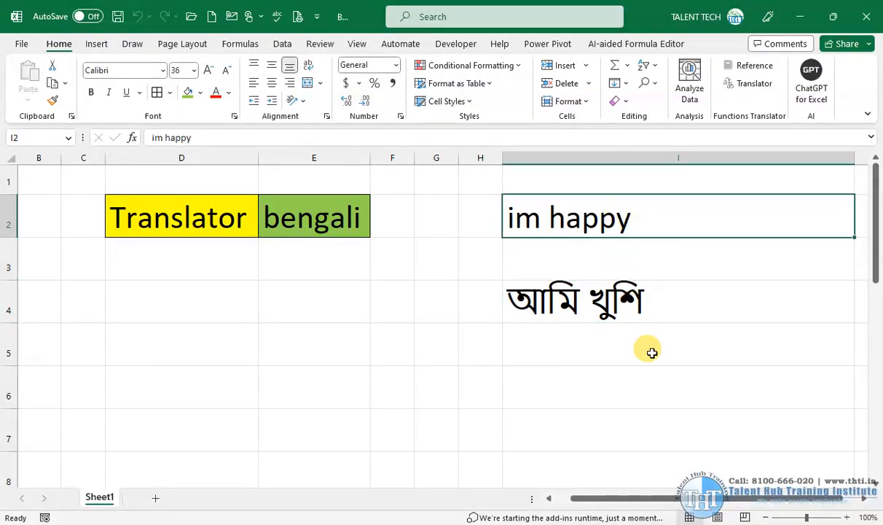